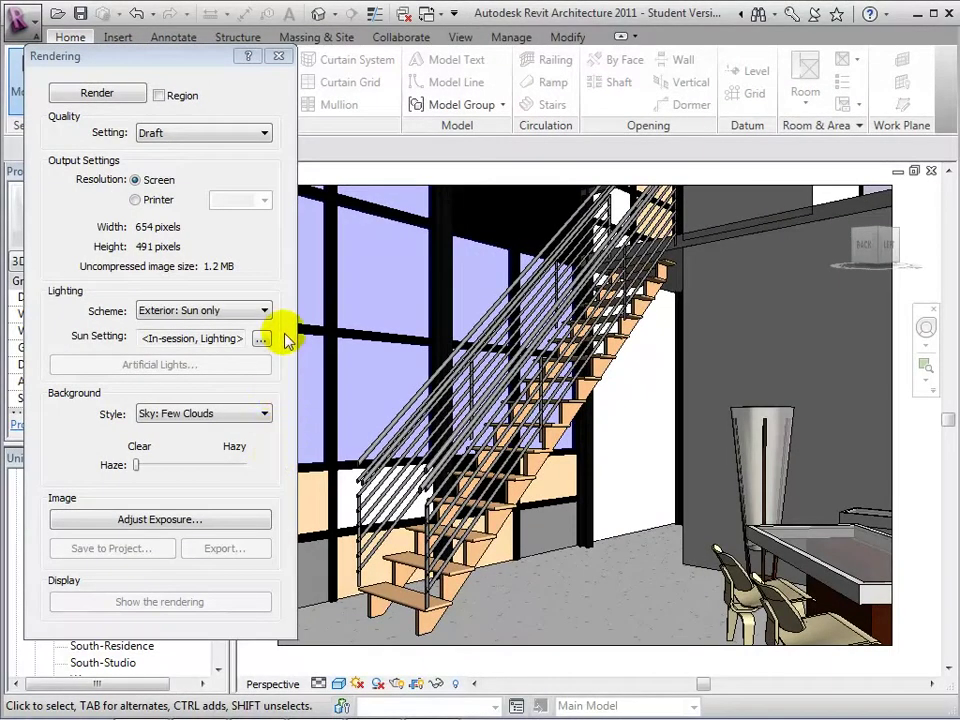
Set the lighting scheme to Interior: Sun only and run a draft render of the staircase view
{"action": "left_click", "coordinate": [265, 313]}
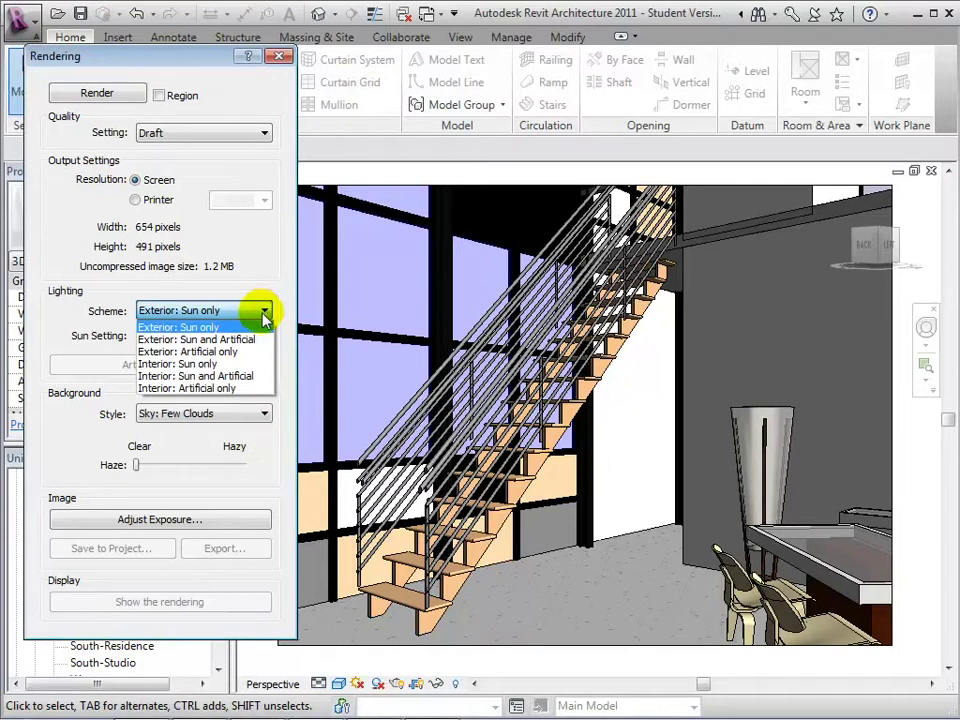
{"action": "left_click", "coordinate": [255, 365]}
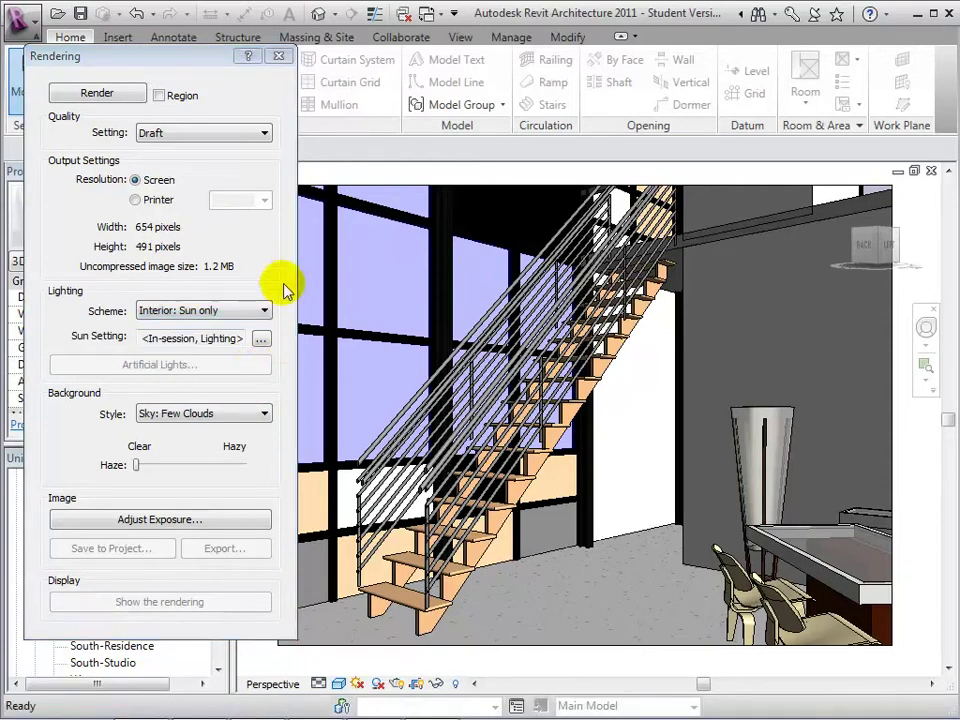
{"action": "left_click", "coordinate": [128, 93]}
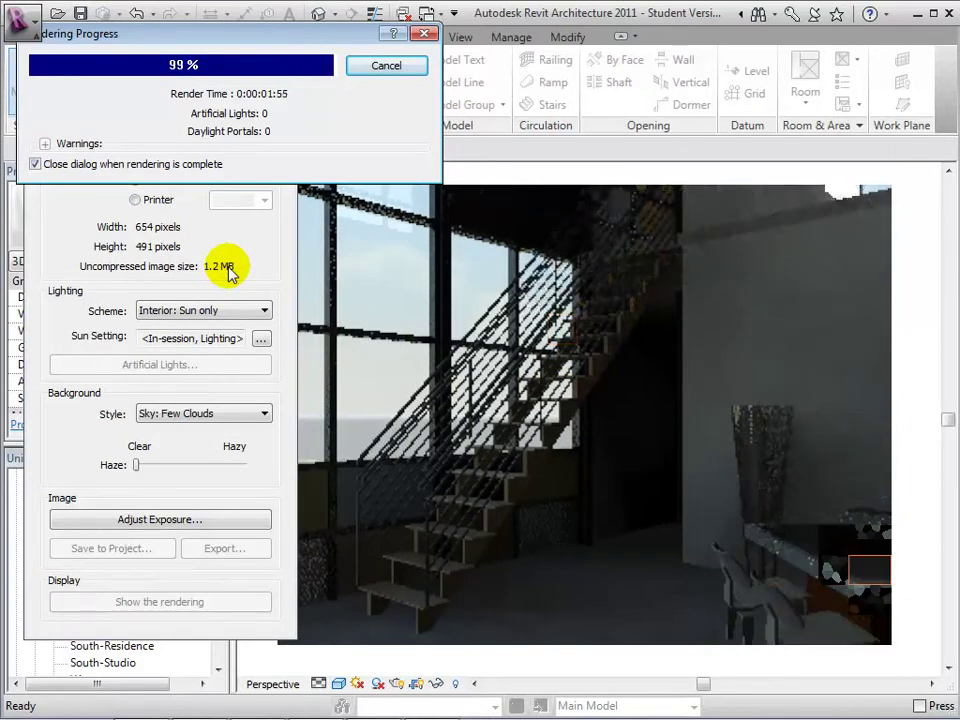
Re-render the staircase view with the Interior: Sun and Artificial lighting scheme
{"action": "left_click", "coordinate": [264, 310]}
{"action": "left_click", "coordinate": [252, 378]}
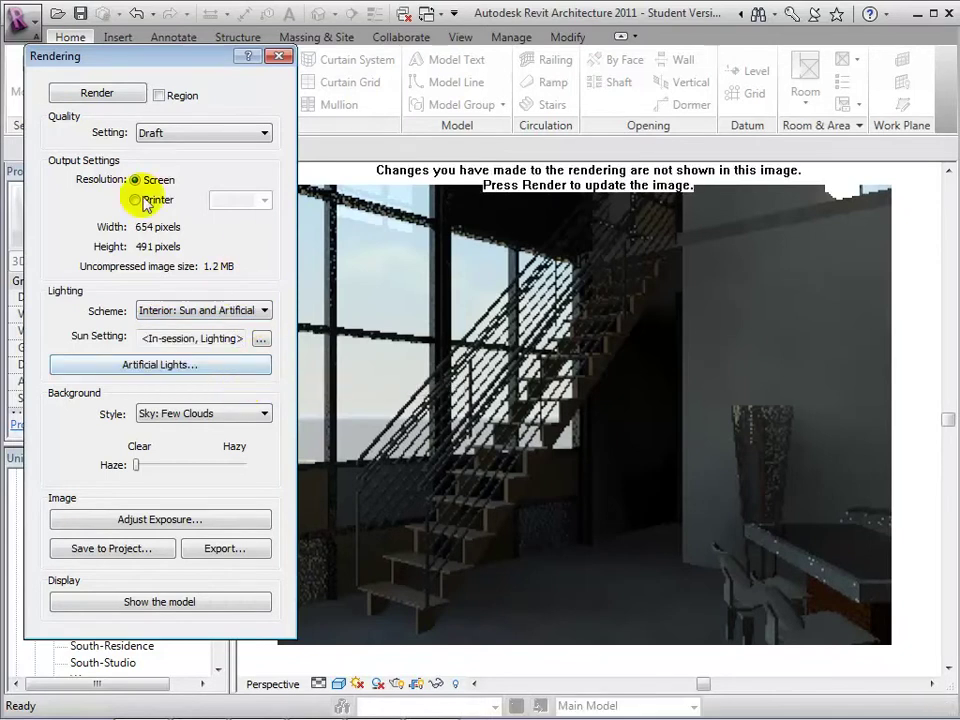
{"action": "left_click", "coordinate": [124, 95]}
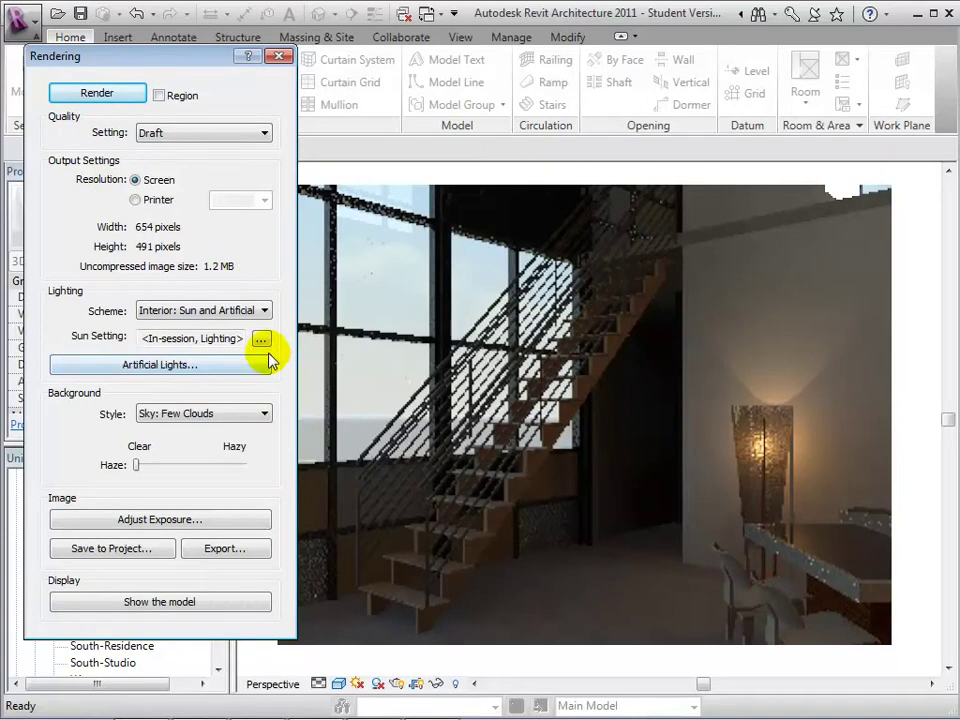
Render the view again using the Interior: Artificial only lighting scheme
{"action": "left_click", "coordinate": [265, 309]}
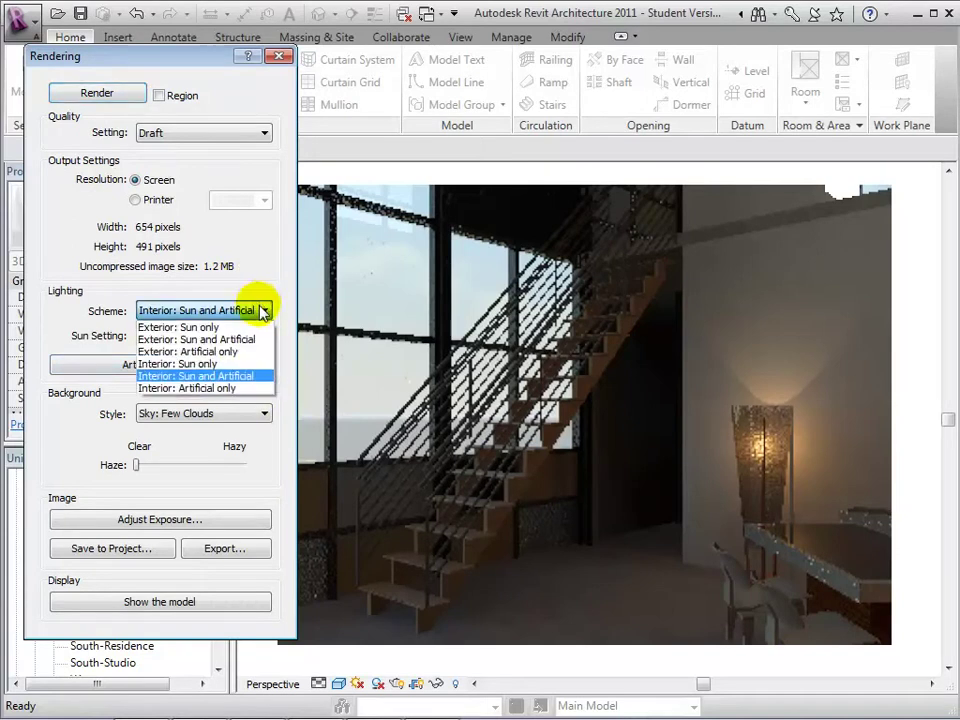
{"action": "left_click", "coordinate": [236, 387]}
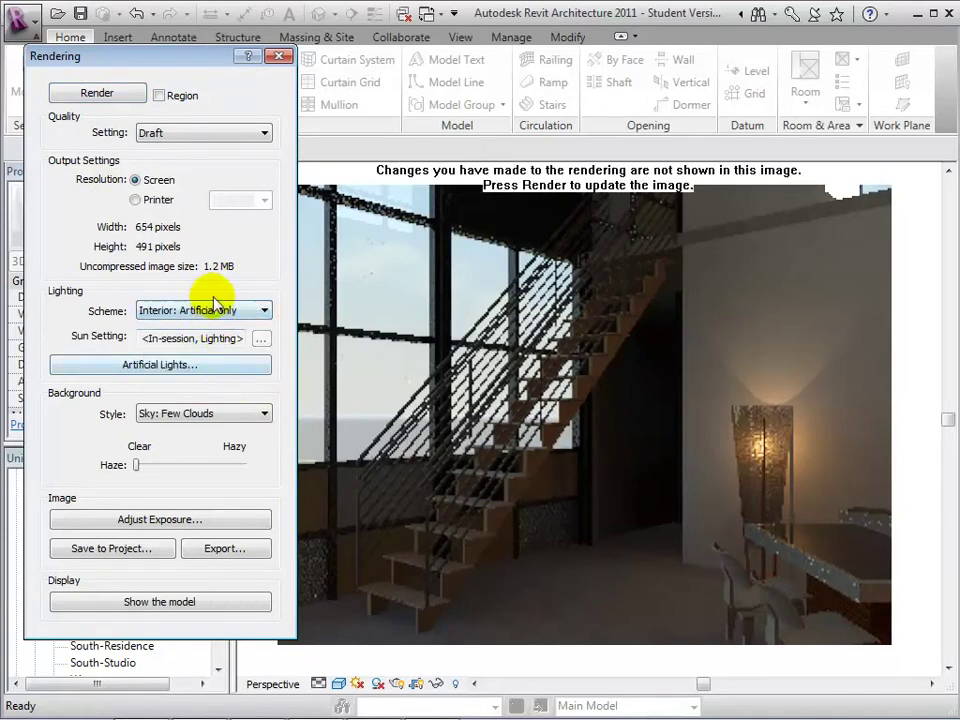
{"action": "left_click", "coordinate": [98, 93]}
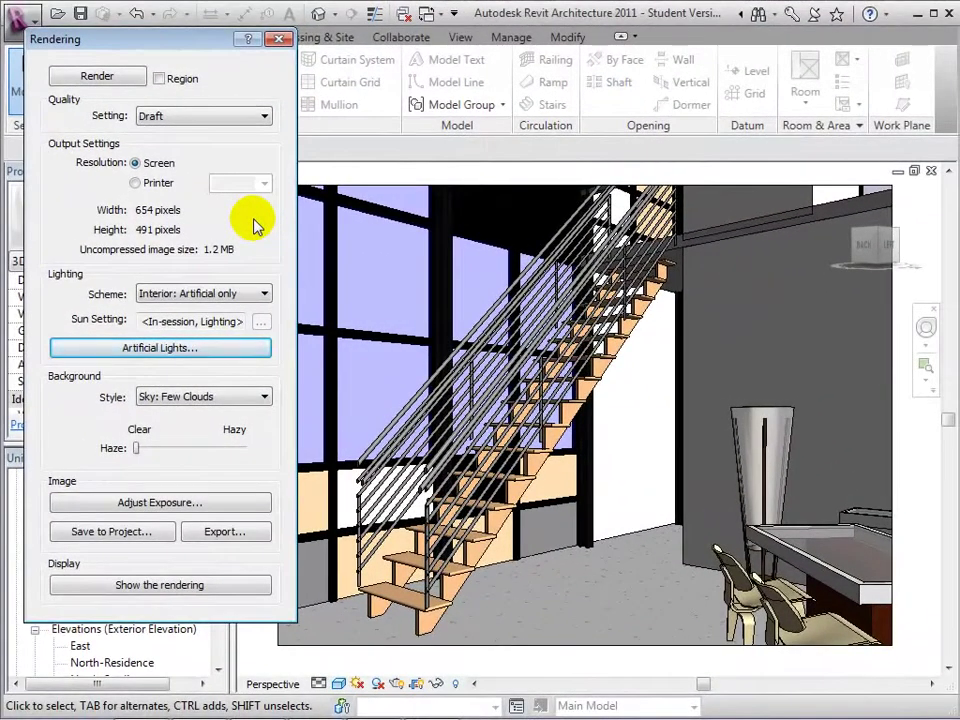
Keep Interior: Artificial only selected in the lighting Scheme list
{"action": "left_click", "coordinate": [262, 294]}
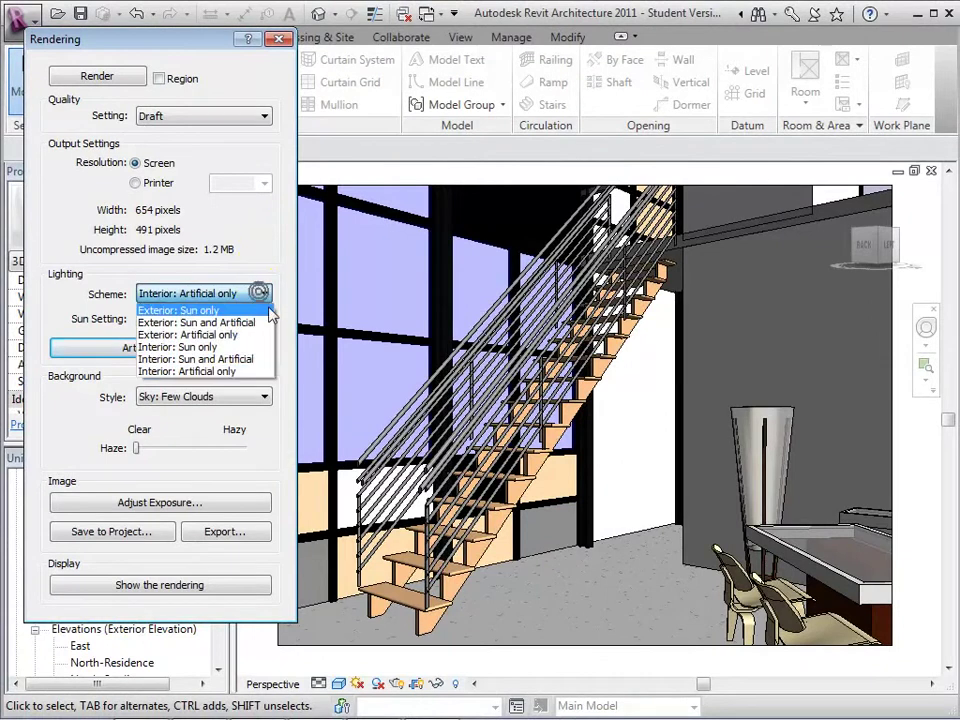
{"action": "left_click", "coordinate": [258, 372]}
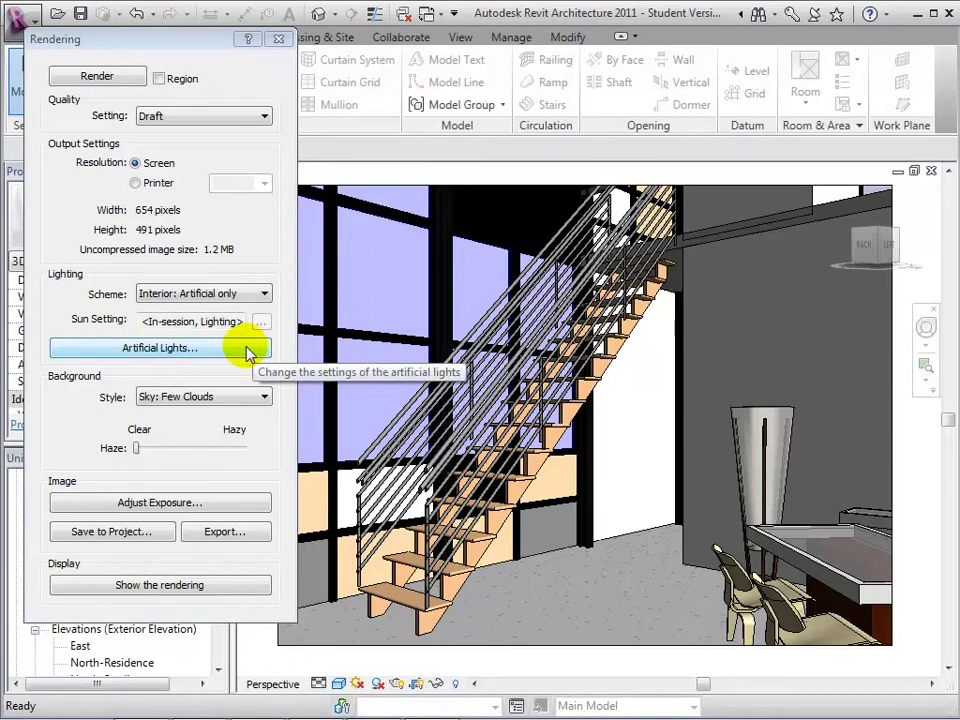
Inspect the ungrouped lights and pendant light 35's dimming, then close the Artificial Lights and Rendering dialogs
{"action": "left_click", "coordinate": [248, 352]}
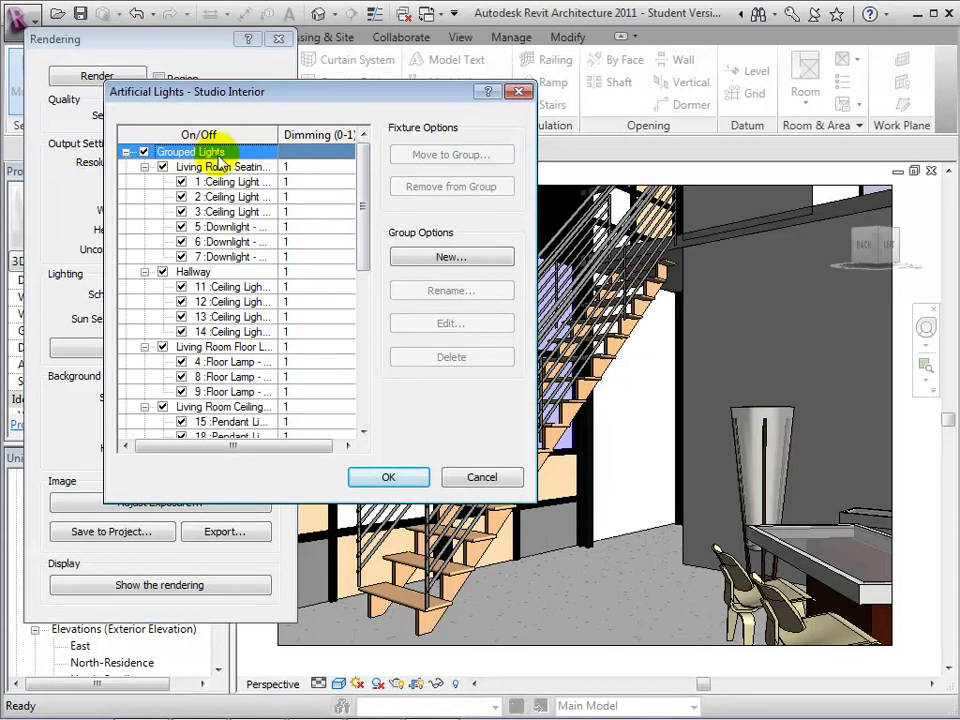
{"action": "left_click_drag", "start_coordinate": [363, 172], "coordinate": [358, 343]}
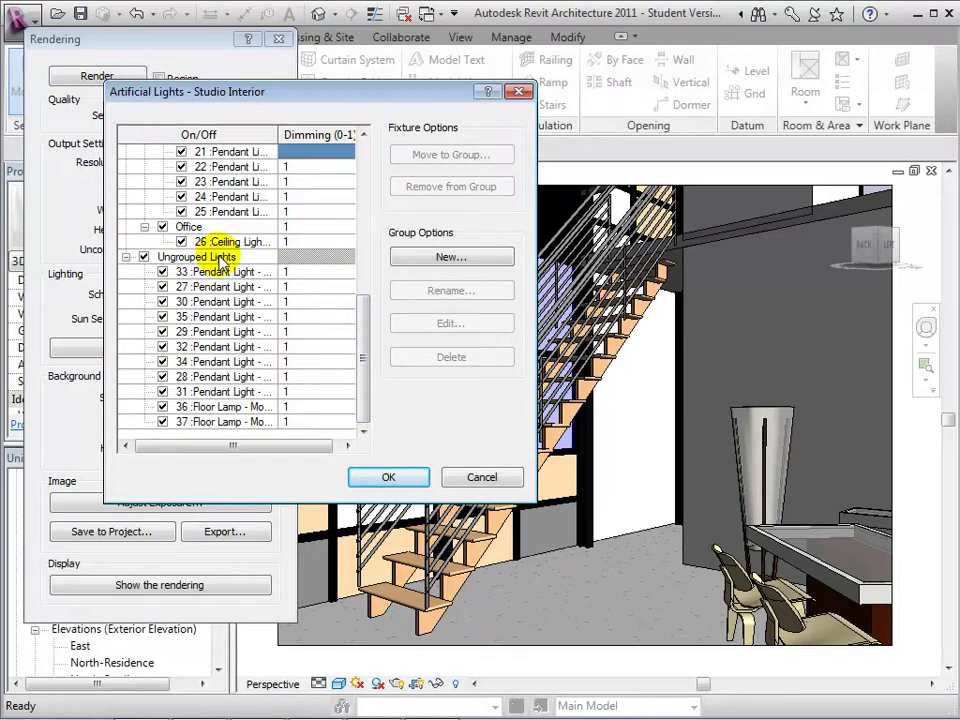
{"action": "left_click", "coordinate": [143, 257]}
{"action": "left_click", "coordinate": [143, 257]}
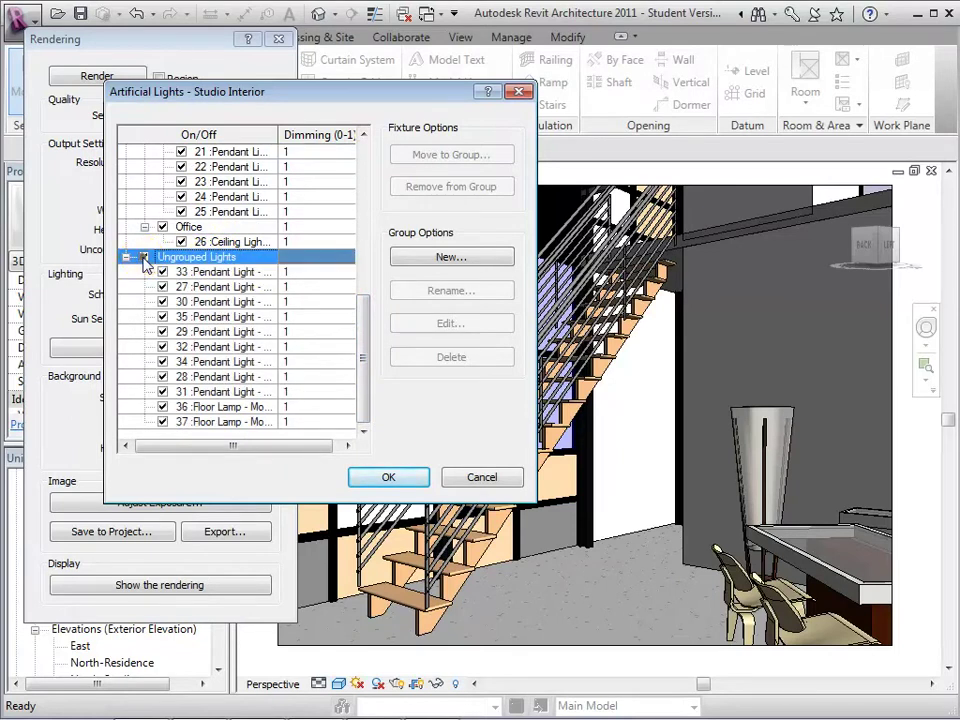
{"action": "left_click", "coordinate": [163, 318]}
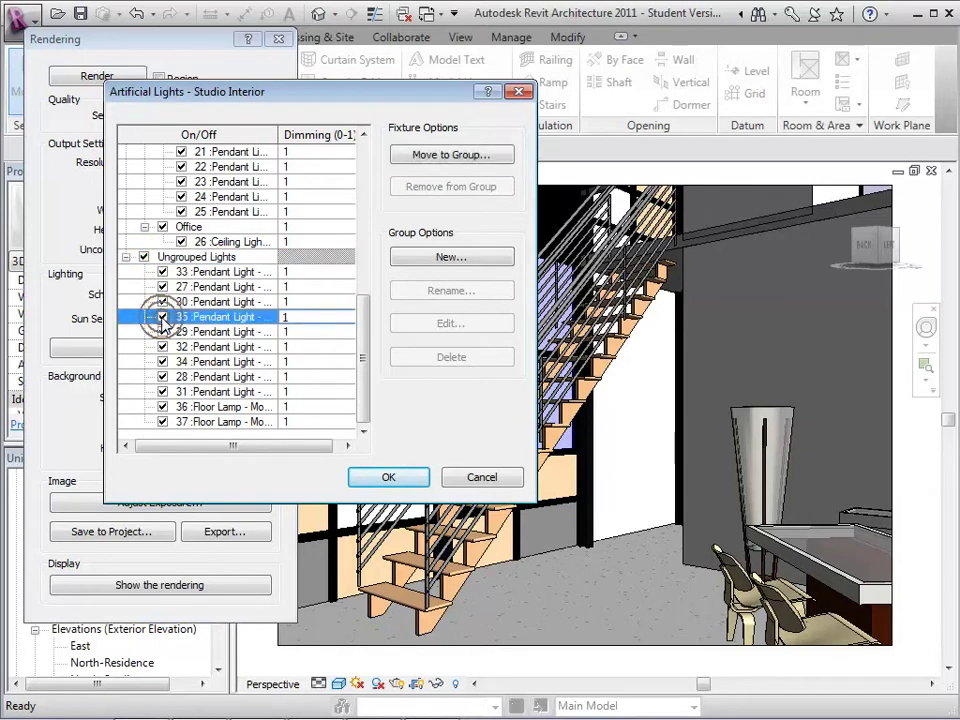
{"action": "left_click", "coordinate": [309, 318]}
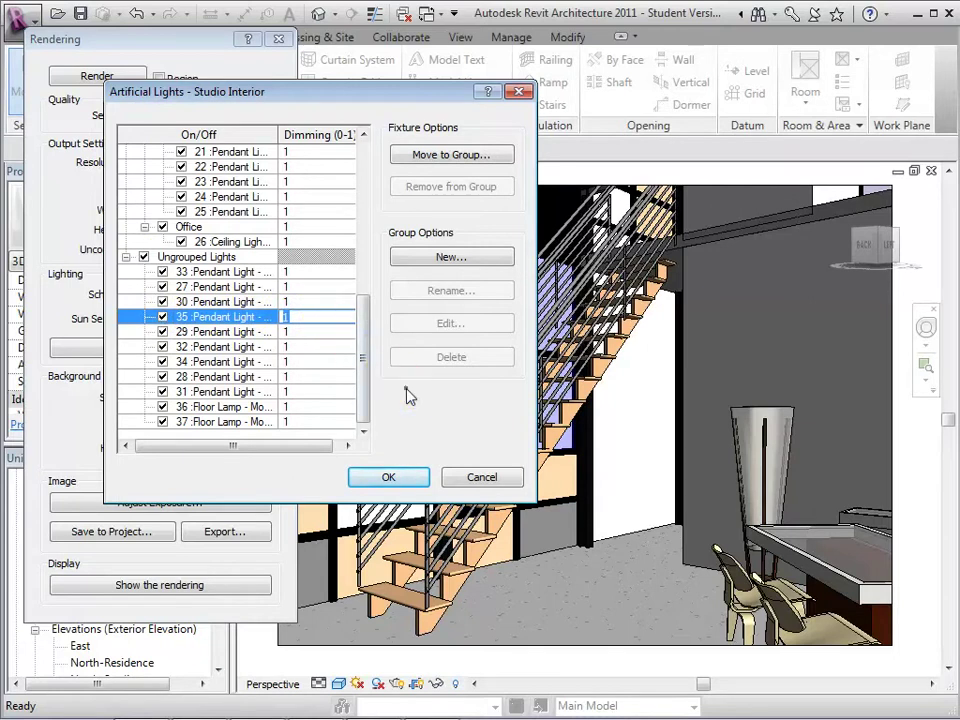
{"action": "left_click", "coordinate": [390, 477]}
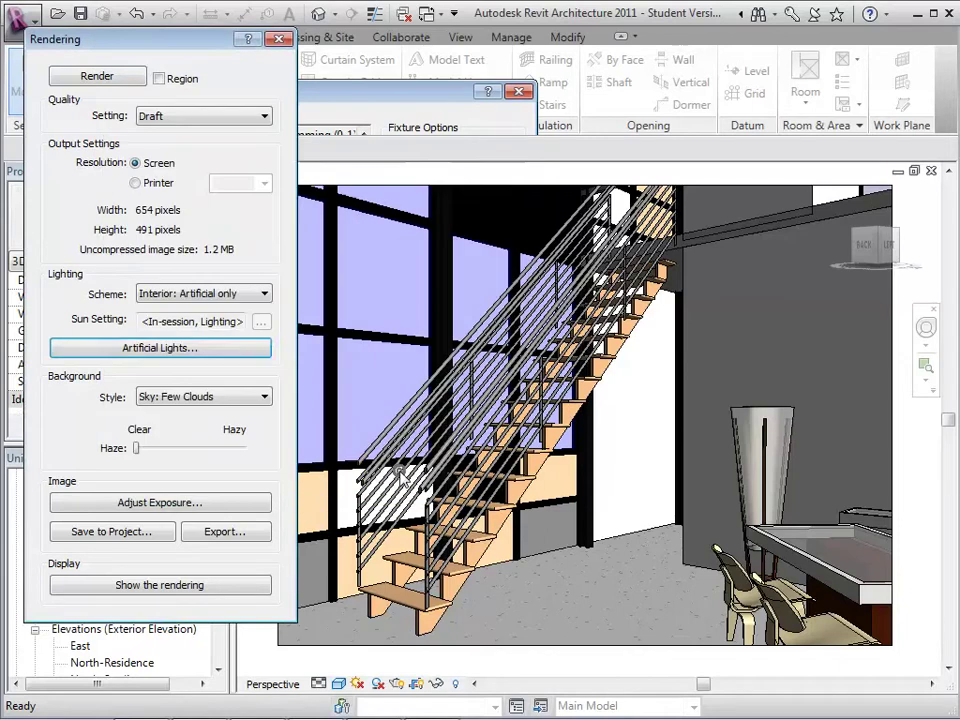
{"action": "left_click", "coordinate": [279, 39]}
In the Second Floor ceiling plan, give all nine pendant lights the Mark SP
{"action": "left_click_drag", "start_coordinate": [217, 570], "coordinate": [216, 508]}
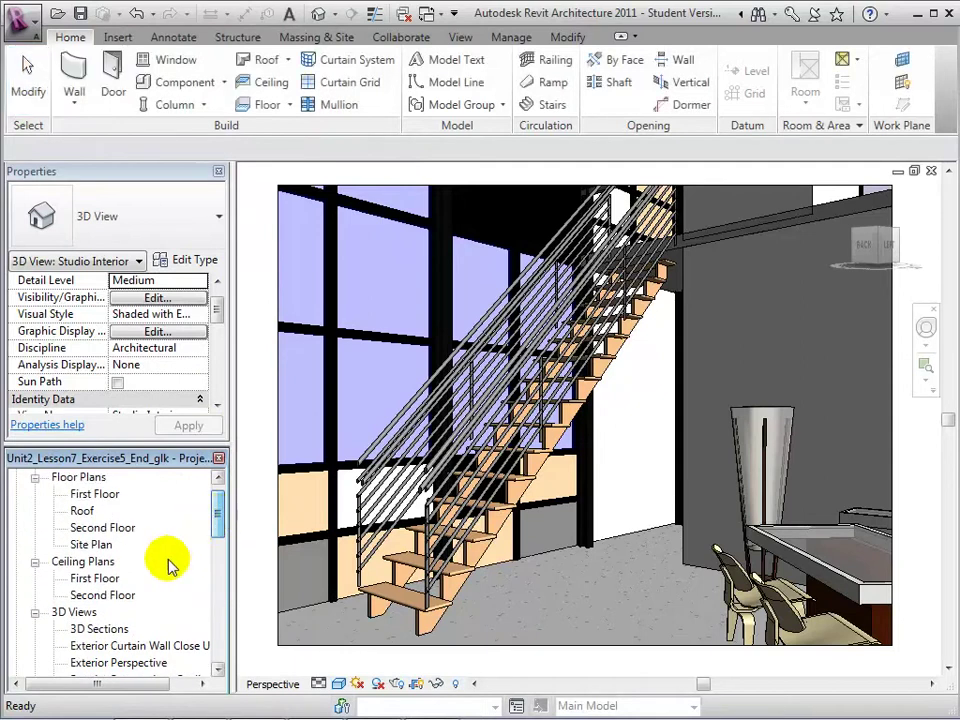
{"action": "double_click", "coordinate": [118, 596]}
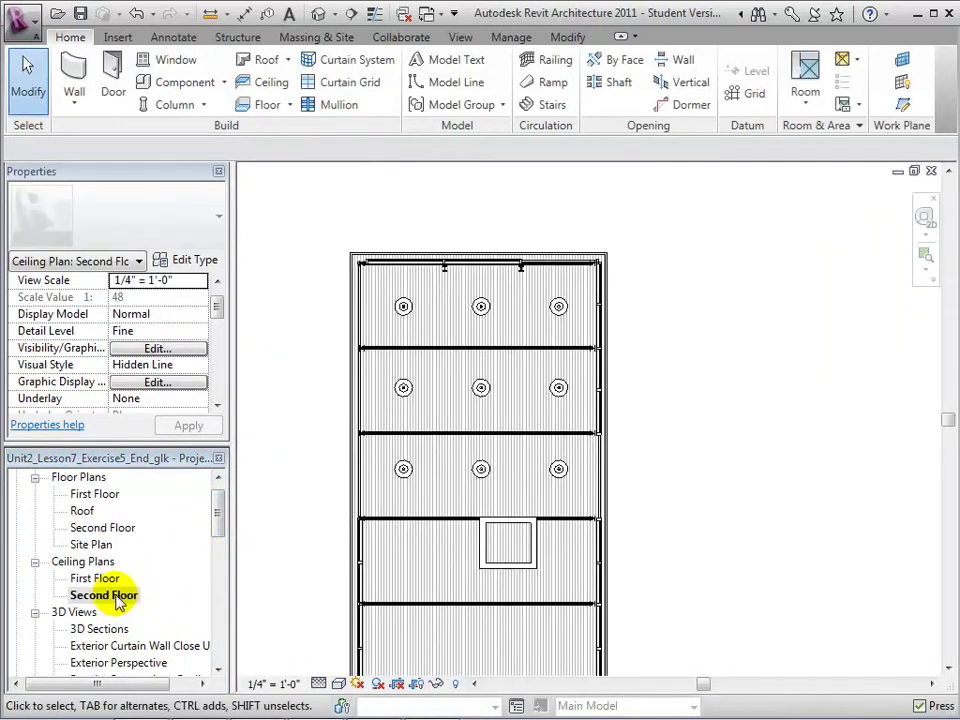
{"action": "left_click", "coordinate": [403, 307]}
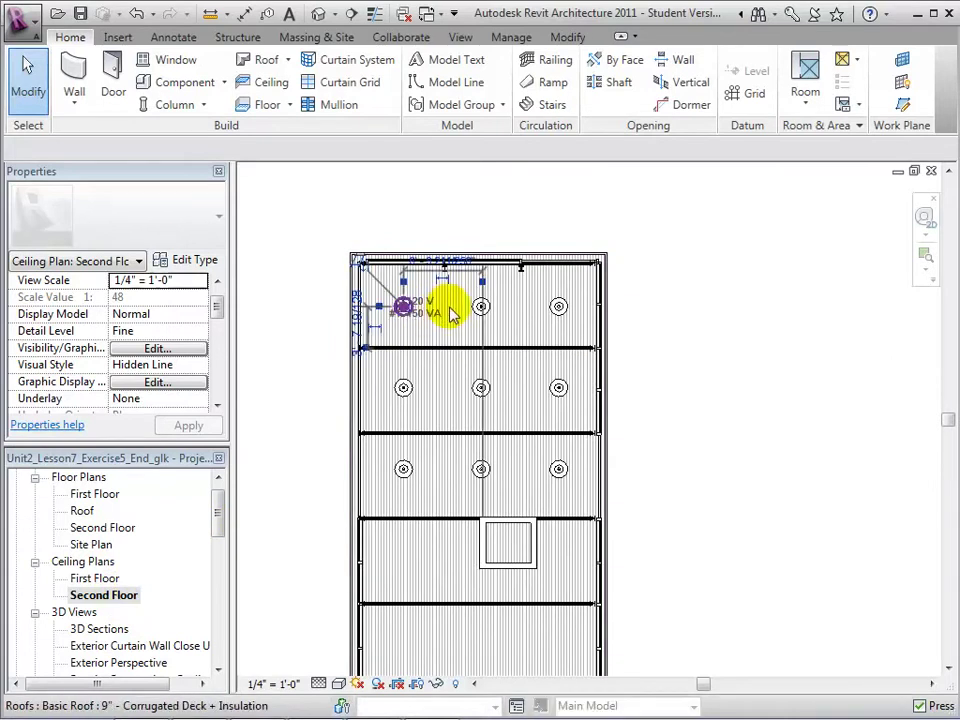
{"action": "left_click", "coordinate": [481, 308], "text": "ctrl"}
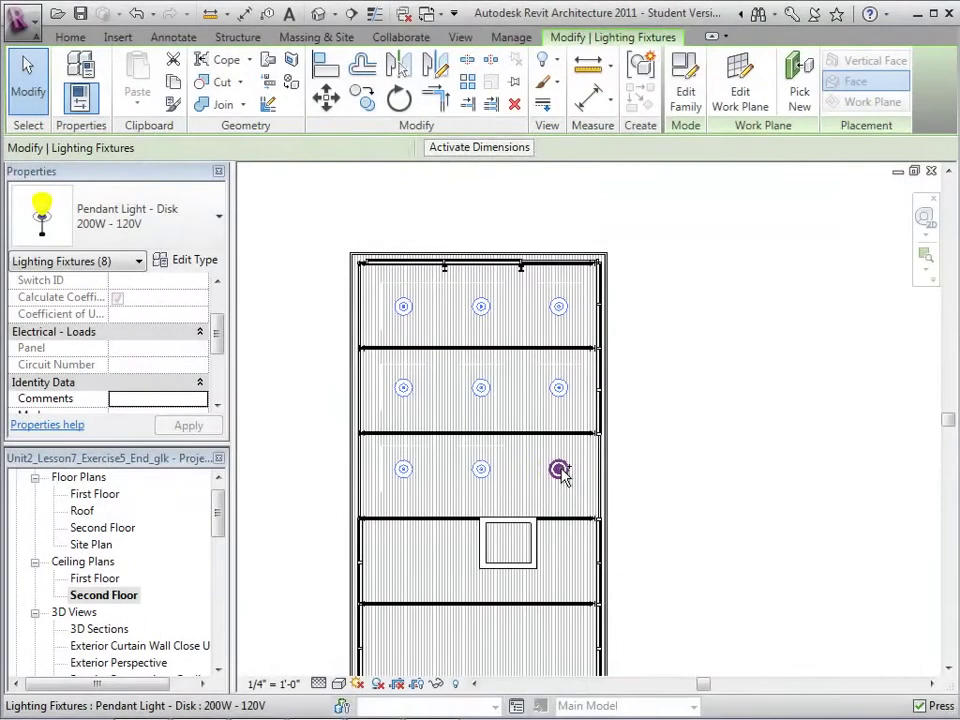
{"action": "left_click", "coordinate": [559, 470], "text": "ctrl"}
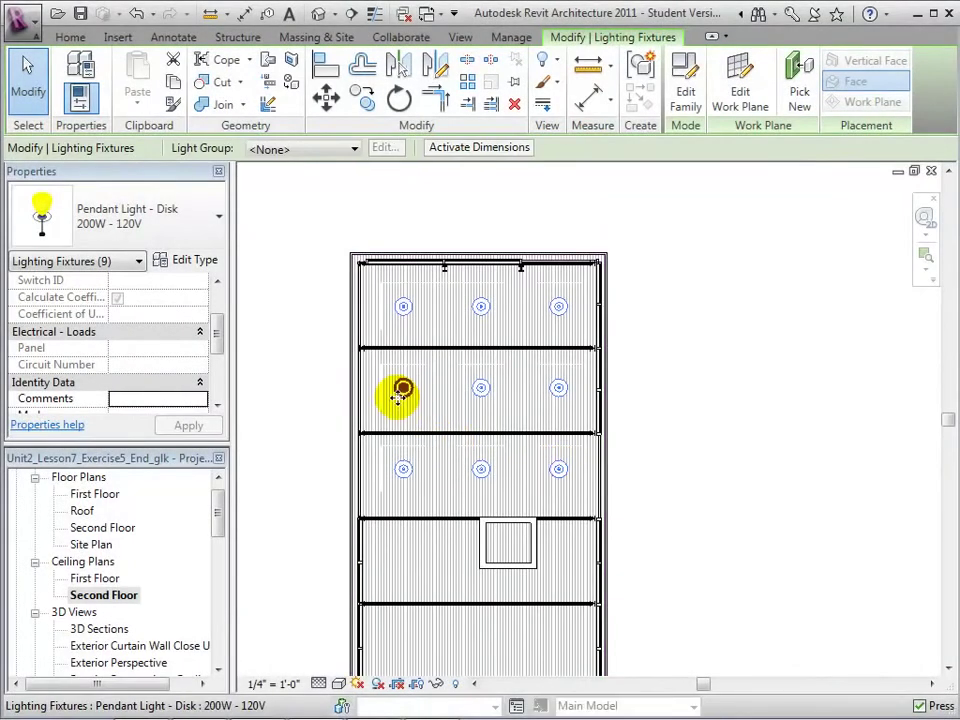
{"action": "scroll", "coordinate": [222, 349], "scroll_direction": "down", "scroll_amount": 2}
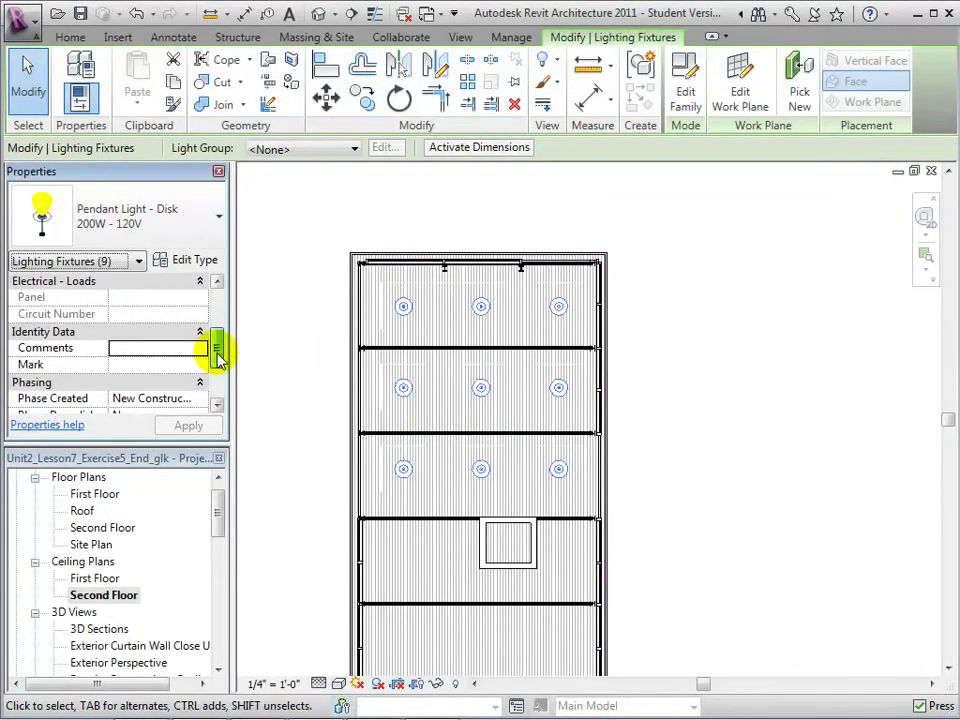
{"action": "left_click", "coordinate": [168, 364]}
{"action": "left_click", "coordinate": [170, 349]}
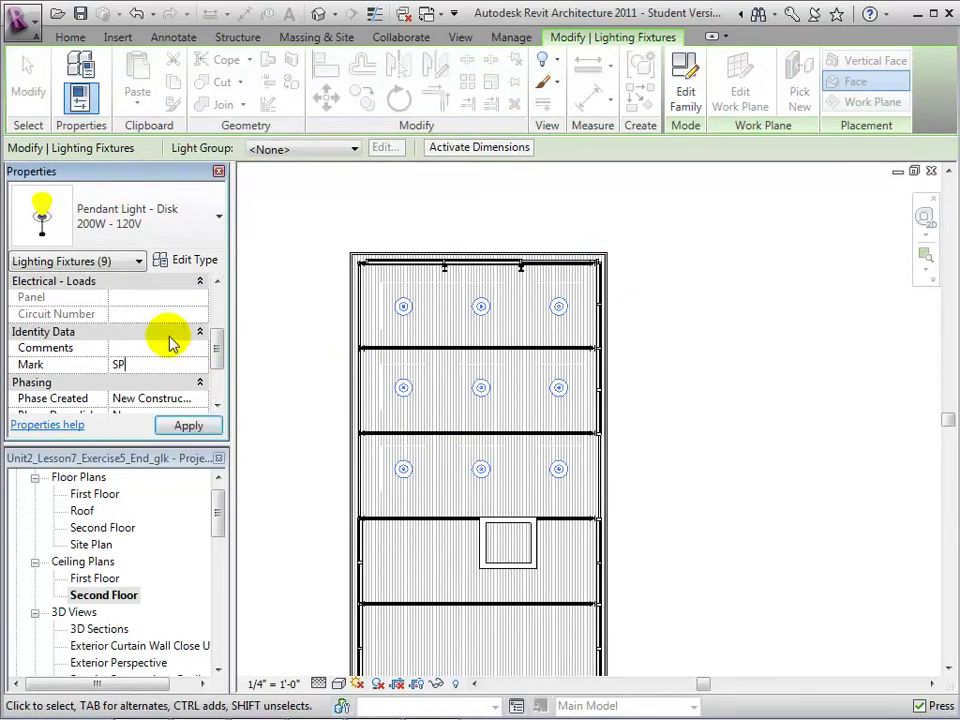
{"action": "left_click", "coordinate": [188, 425]}
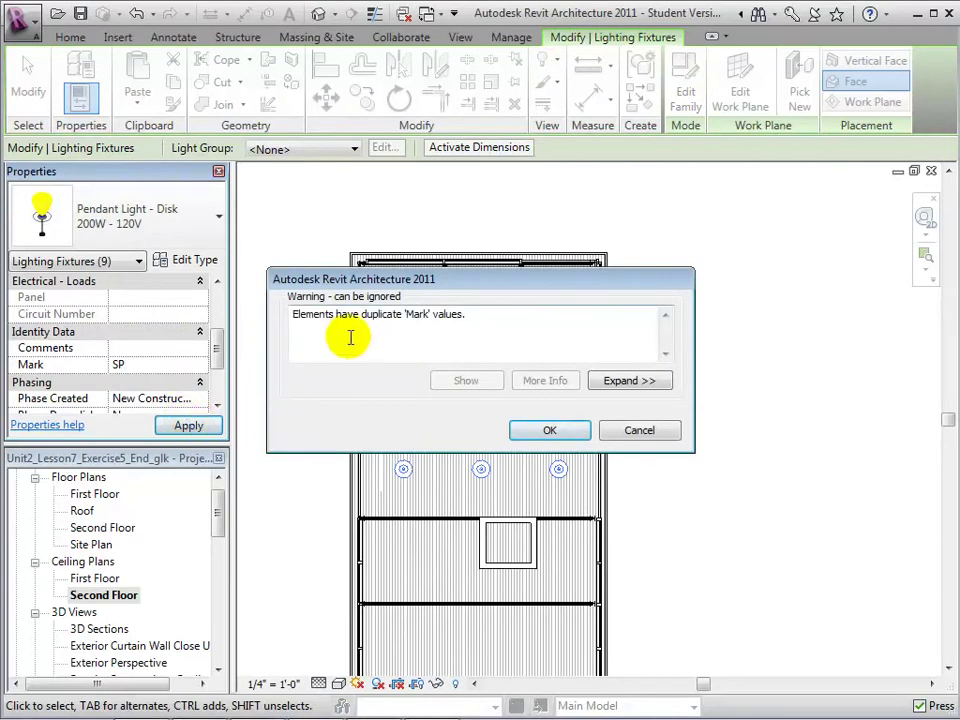
{"action": "left_click", "coordinate": [545, 430]}
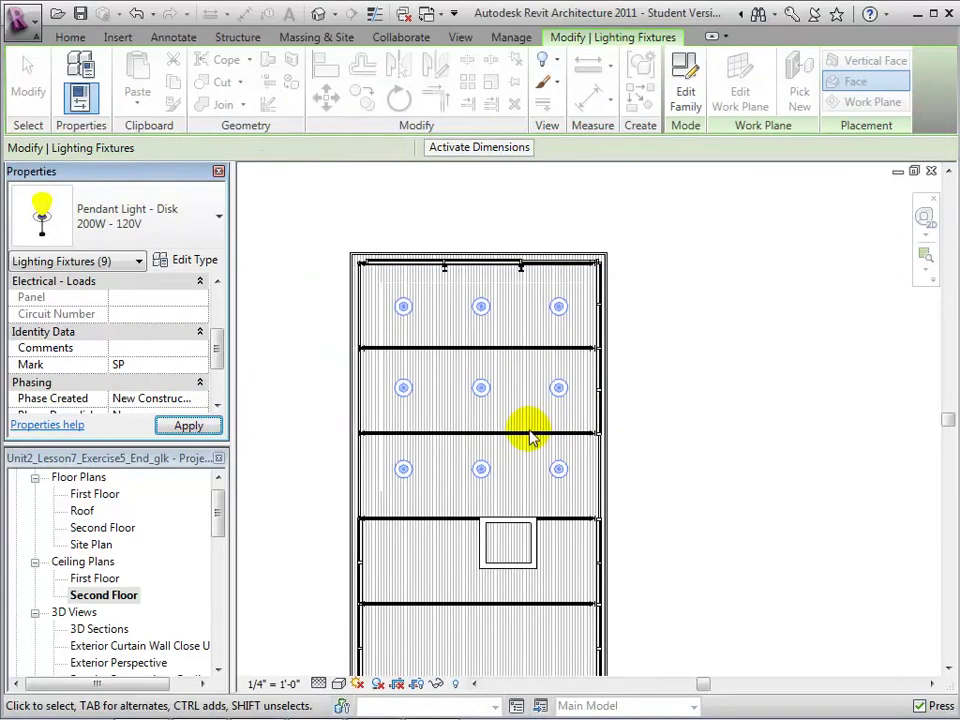
{"action": "double_click", "coordinate": [95, 494]}
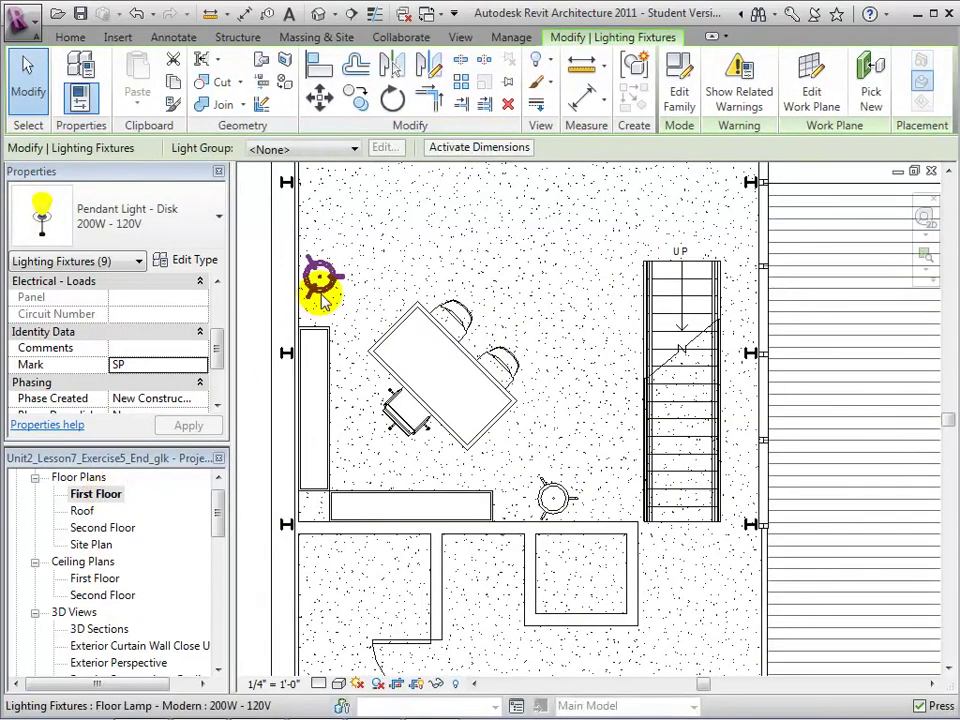
Give both floor lamps the Mark SF, accepting the duplicate Mark warning
{"action": "left_click", "coordinate": [321, 277]}
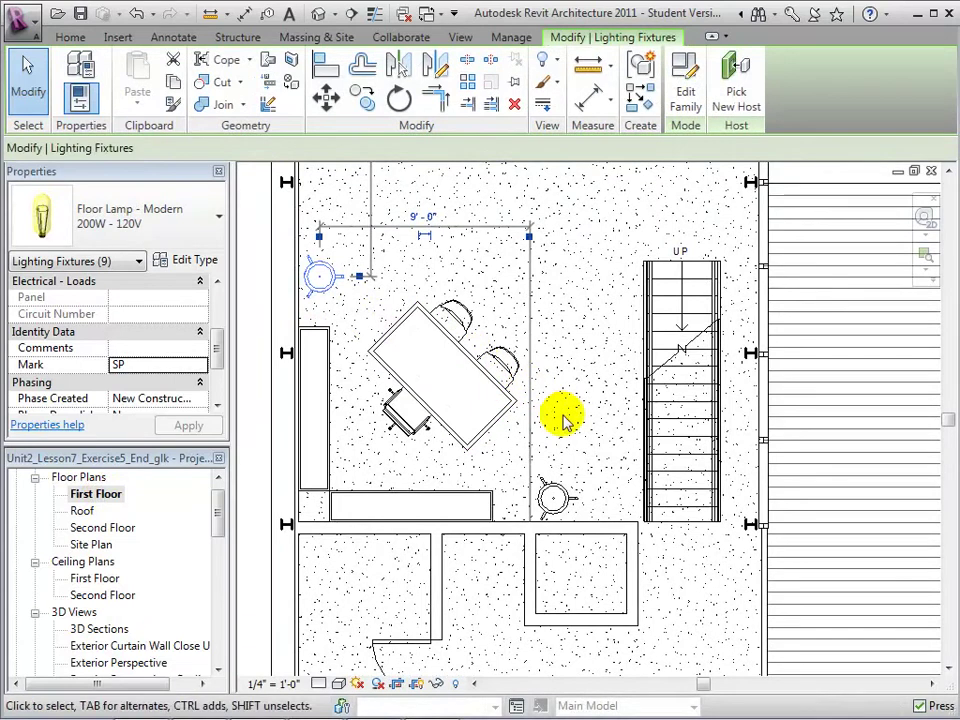
{"action": "left_click", "coordinate": [556, 496], "text": "ctrl"}
{"action": "left_click", "coordinate": [215, 343]}
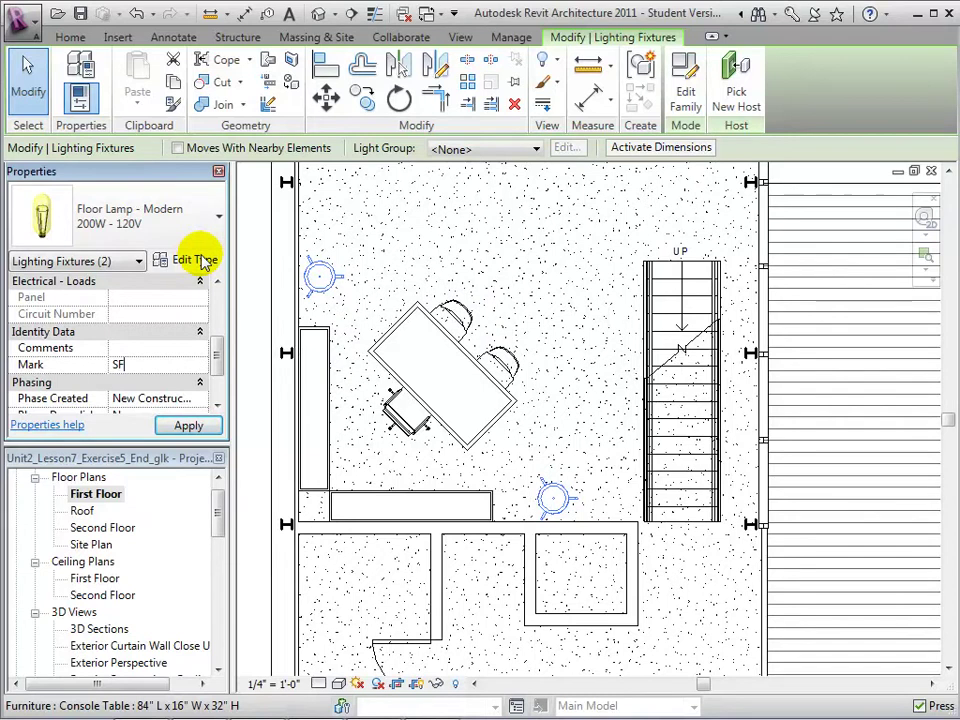
{"action": "left_click", "coordinate": [188, 425]}
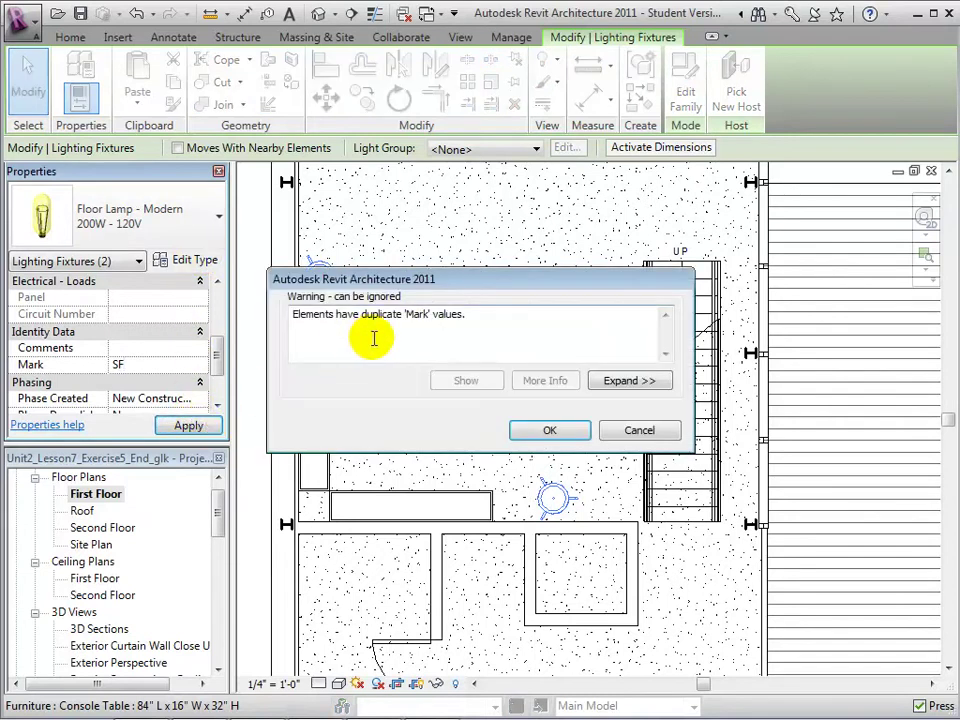
{"action": "left_click", "coordinate": [546, 431]}
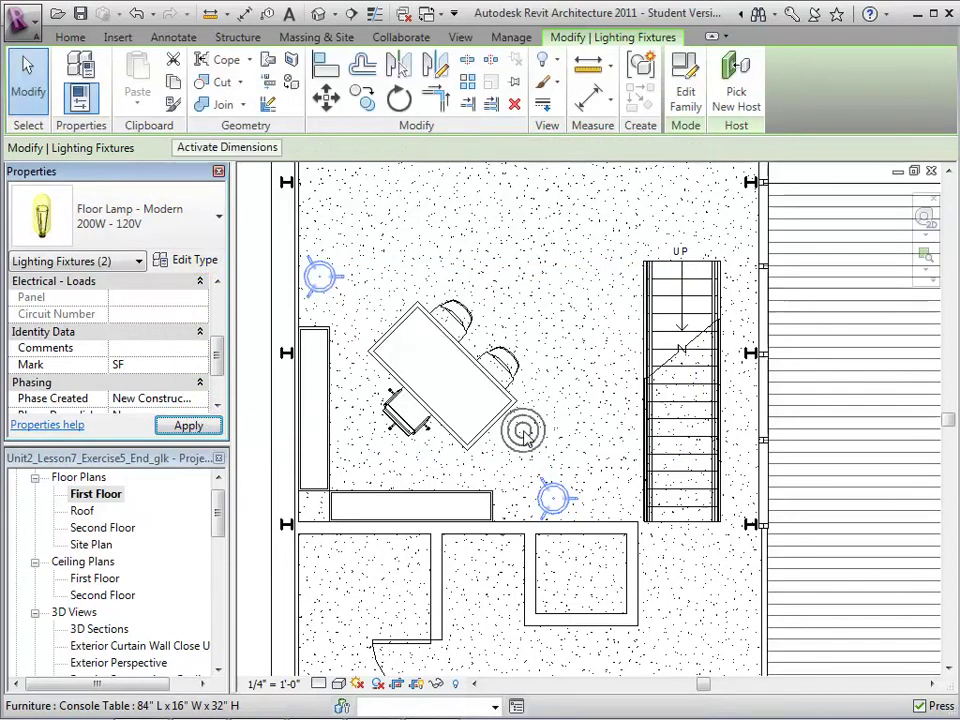
Clear the selection and open the Studio Interior 3D perspective view
{"action": "key", "text": "Escape"}
{"action": "left_click_drag", "start_coordinate": [216, 506], "coordinate": [220, 563]}
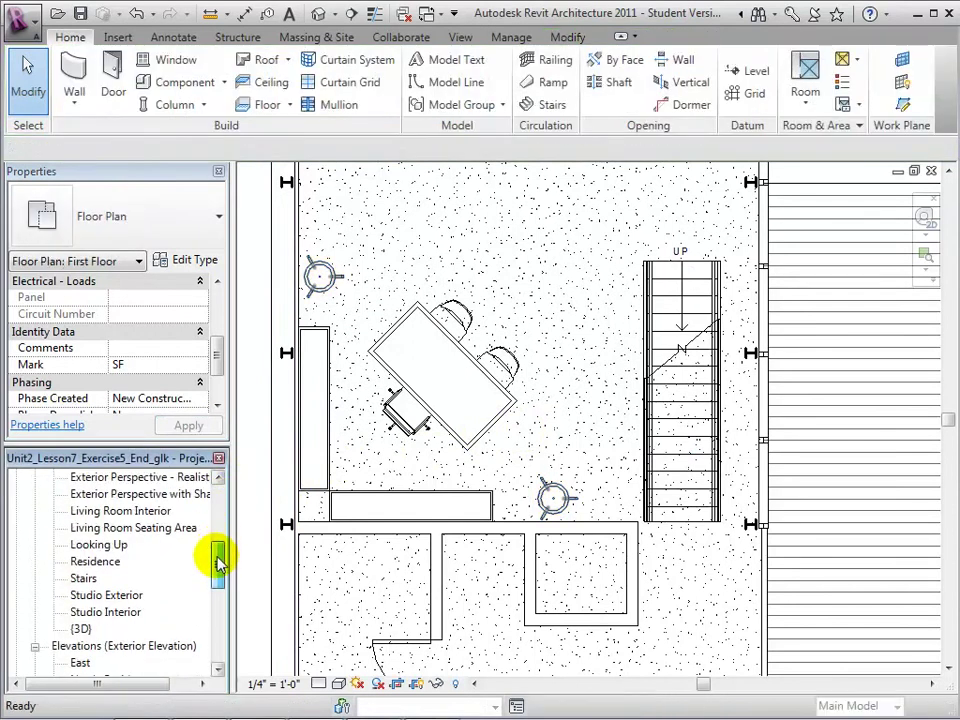
{"action": "double_click", "coordinate": [128, 612]}
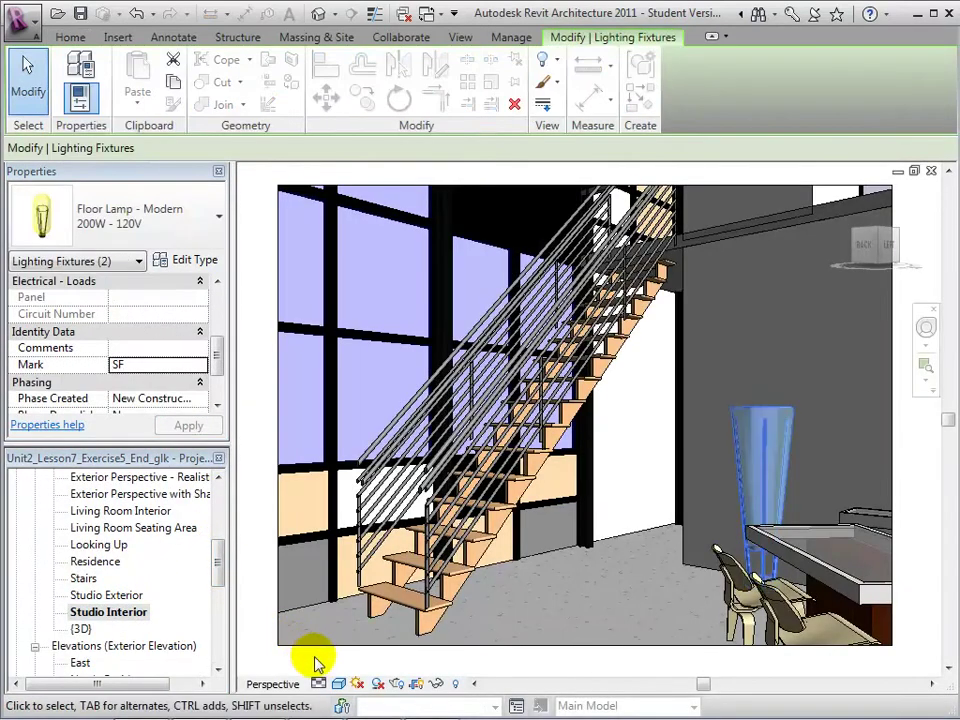
Open the Artificial Lights list from the Studio Interior rendering settings
{"action": "left_click", "coordinate": [395, 683]}
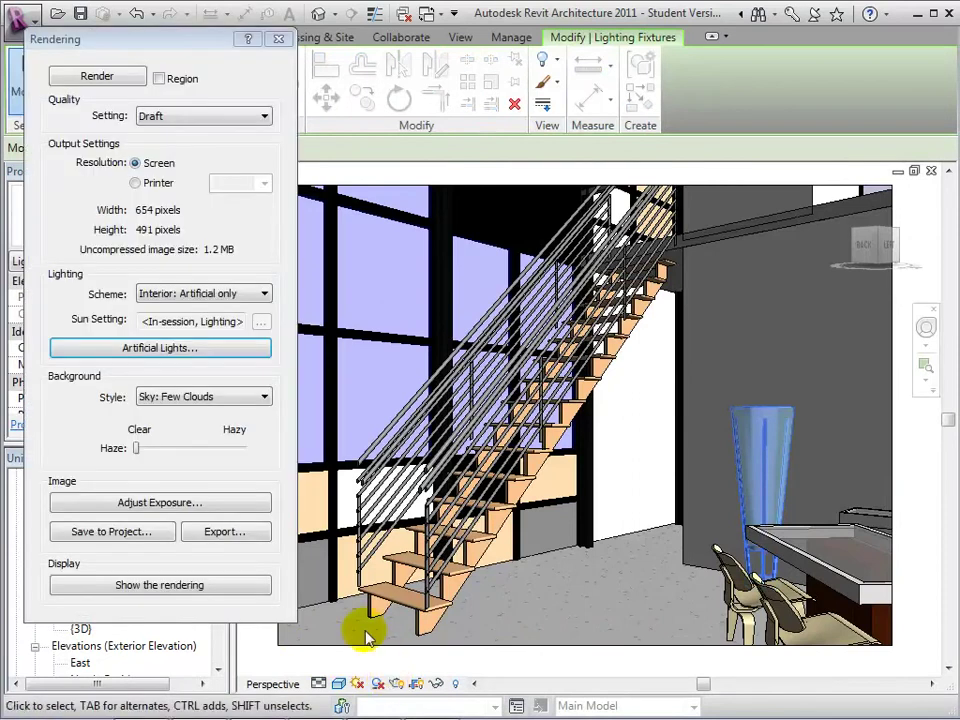
{"action": "left_click", "coordinate": [200, 350]}
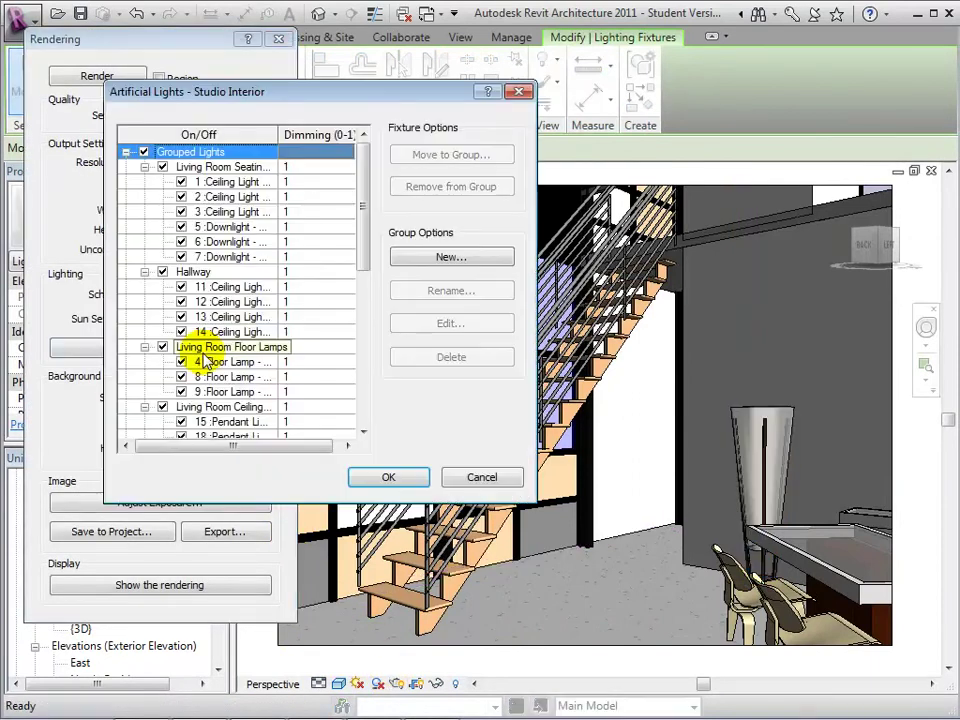
{"action": "left_click_drag", "start_coordinate": [365, 212], "coordinate": [354, 369]}
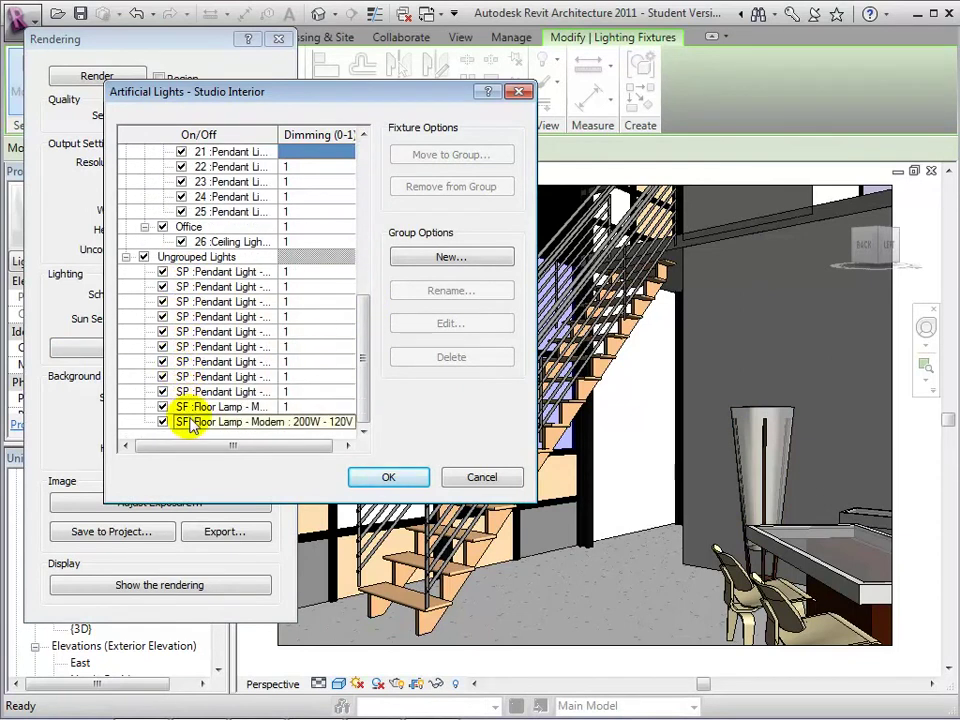
Add a new light group called 'Studio Lights' in the Artificial Lights dialog
{"action": "left_click", "coordinate": [400, 259]}
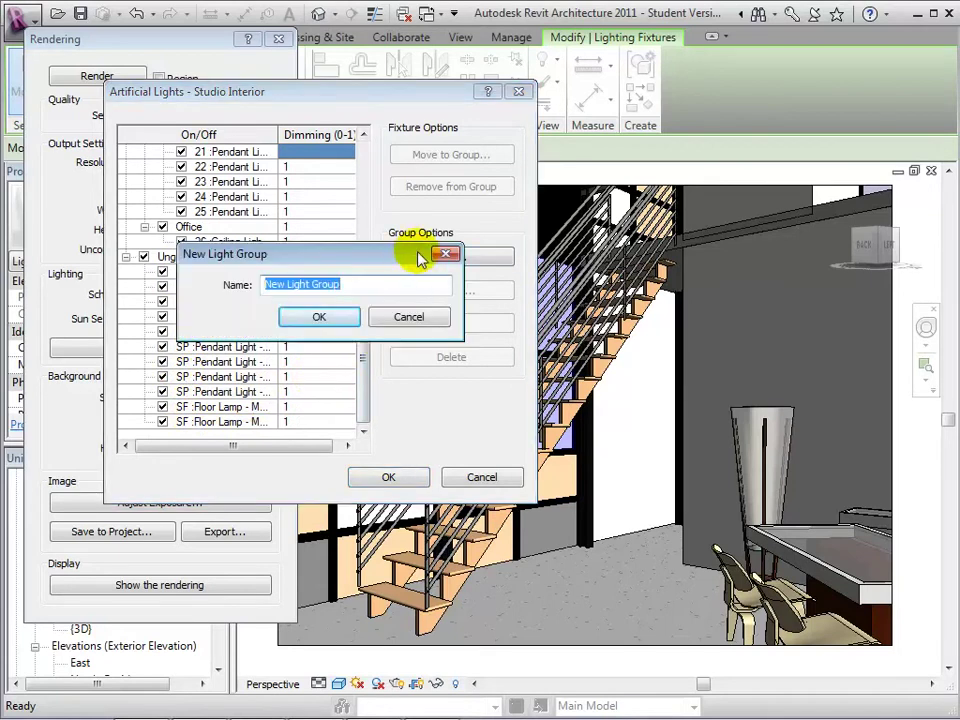
{"action": "type", "text": "Studio"}
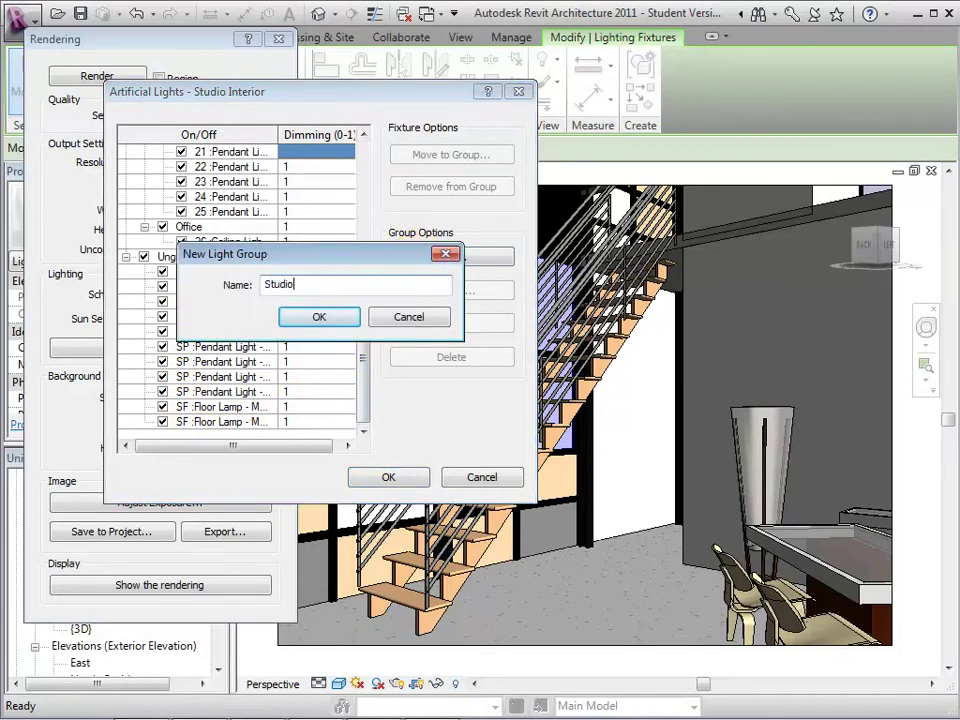
{"action": "type", "text": " Lights"}
{"action": "left_click", "coordinate": [322, 317]}
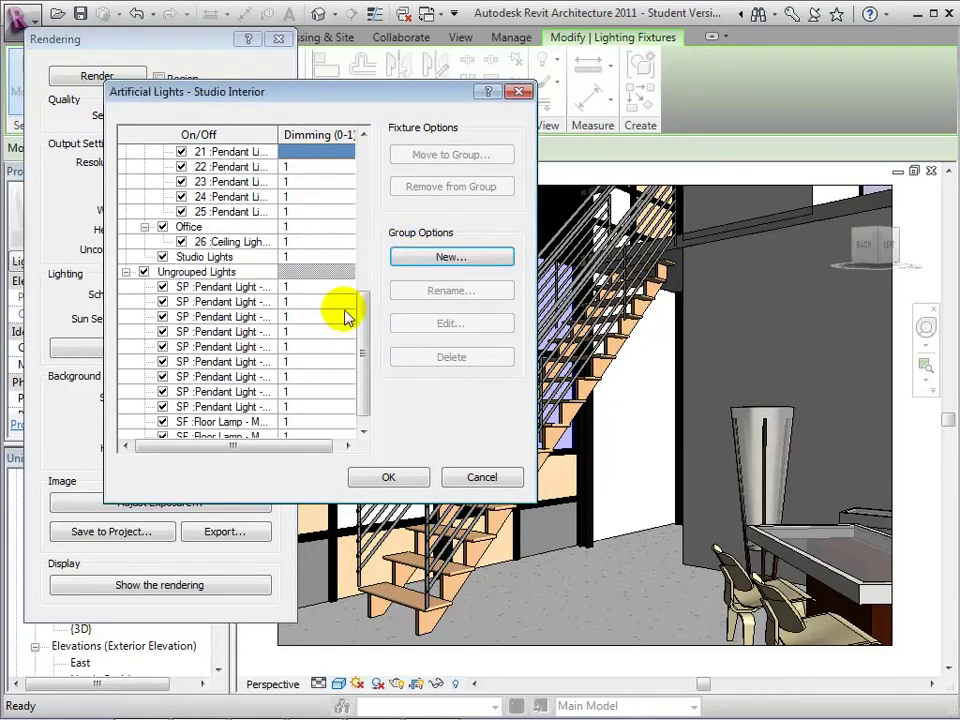
{"action": "mouse_move", "coordinate": [362, 312]}
{"action": "left_mouse_down"}
{"action": "mouse_move", "coordinate": [361, 165]}
{"action": "mouse_move", "coordinate": [354, 186]}
{"action": "mouse_move", "coordinate": [372, 247]}
{"action": "mouse_move", "coordinate": [369, 315]}
{"action": "left_mouse_up"}
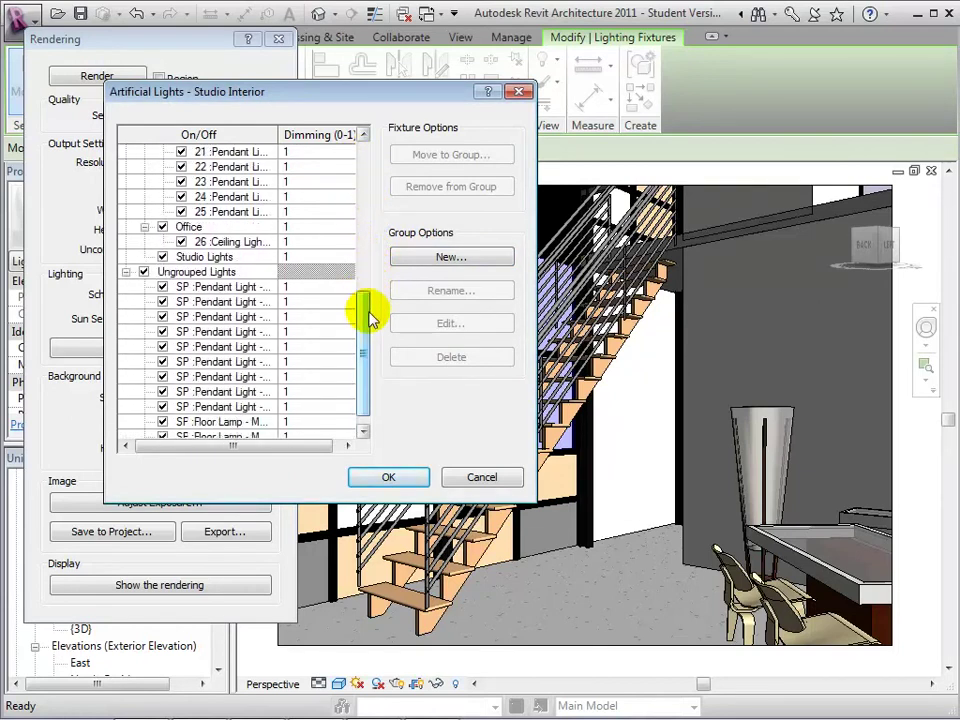
Move the nine SP pendant lights and two SF floor lamps into the Studio Lights group
{"action": "left_click", "coordinate": [215, 287]}
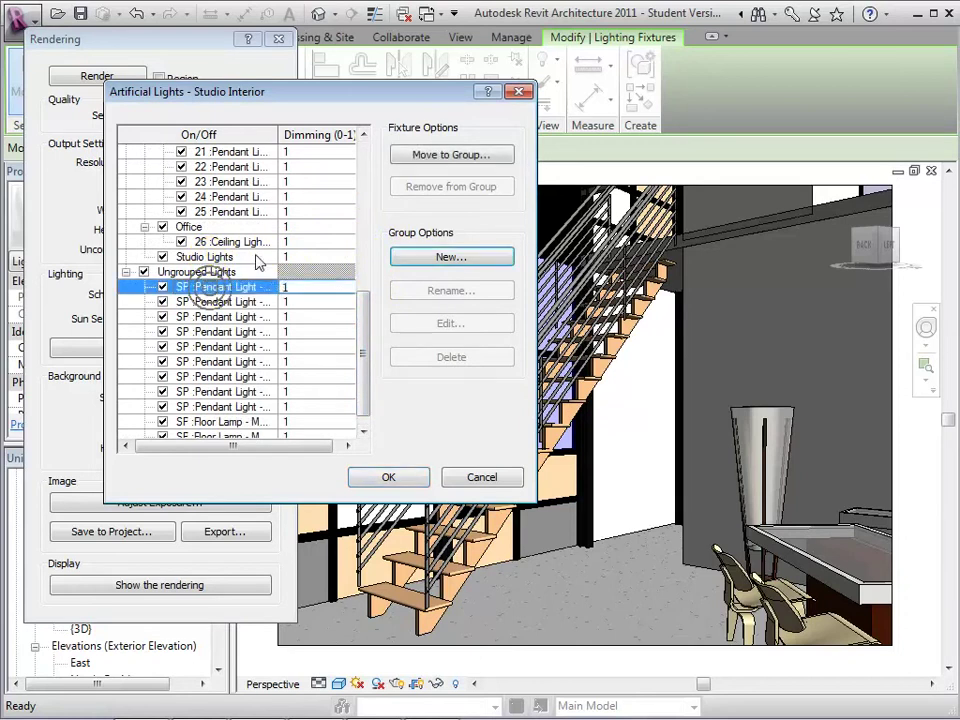
{"action": "key", "text": "shift+Down"}
{"action": "key", "text": "shift+Down"}
{"action": "key", "text": "shift+Down"}
{"action": "key", "text": "shift+Down"}
{"action": "key", "text": "shift+Down"}
{"action": "key", "text": "shift+Down"}
{"action": "key", "text": "shift+Down"}
{"action": "key", "text": "shift+Down"}
{"action": "key", "text": "shift+Down"}
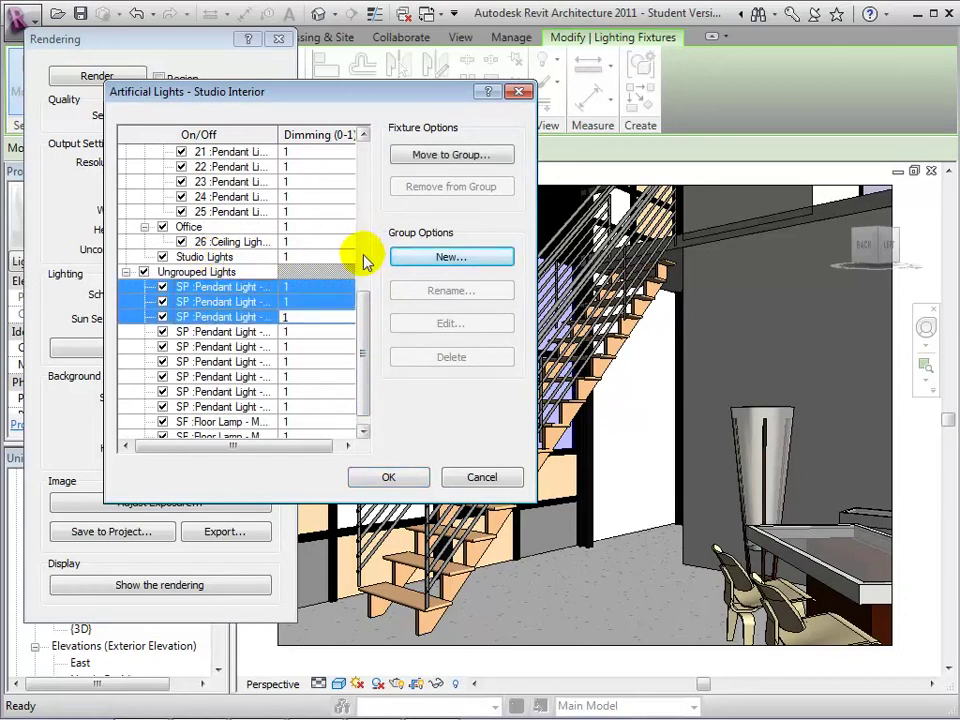
{"action": "key", "text": "shift+Down"}
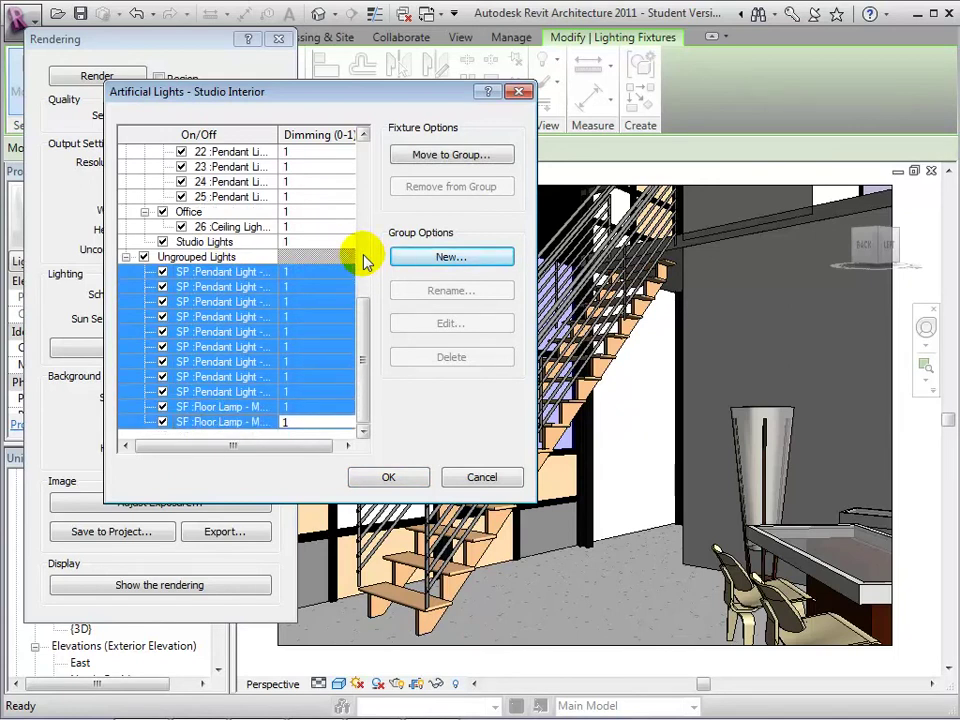
{"action": "left_click", "coordinate": [431, 157]}
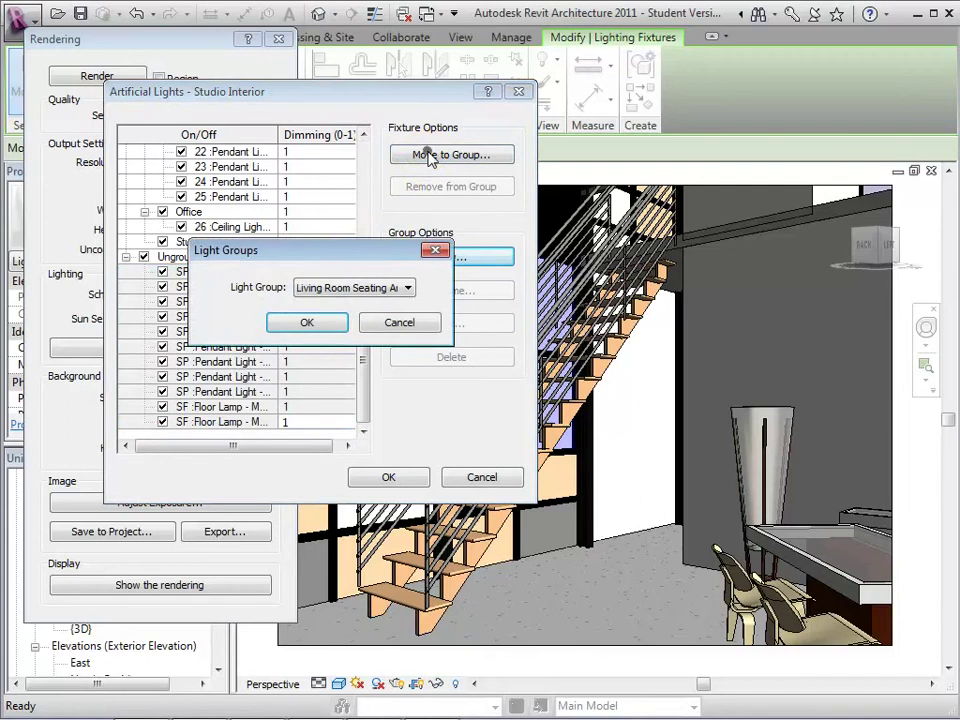
{"action": "left_click", "coordinate": [408, 289]}
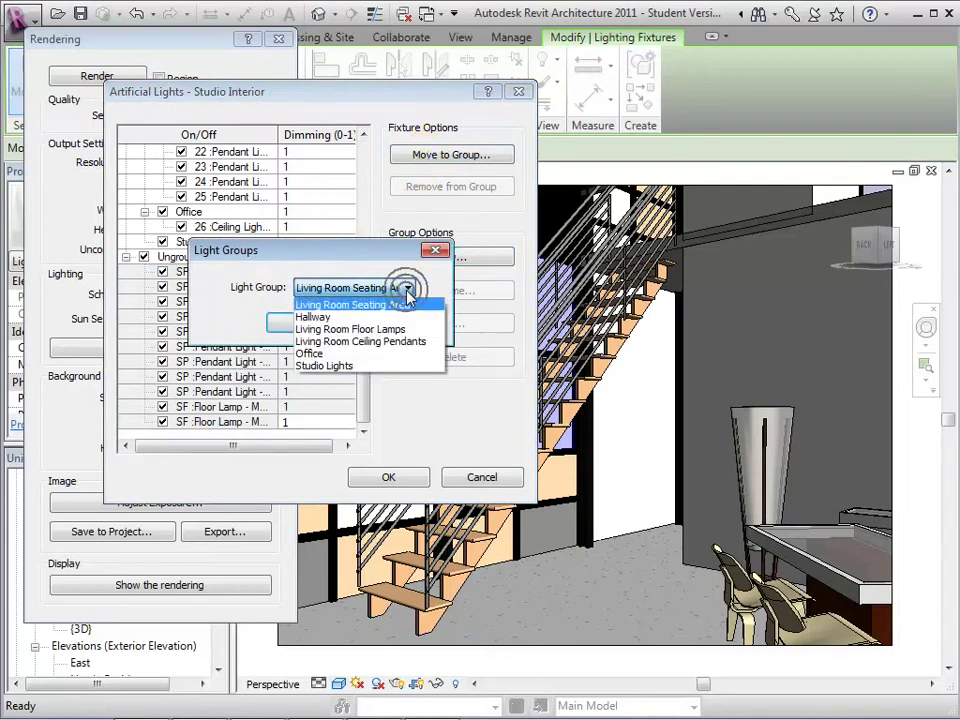
{"action": "left_click", "coordinate": [346, 367]}
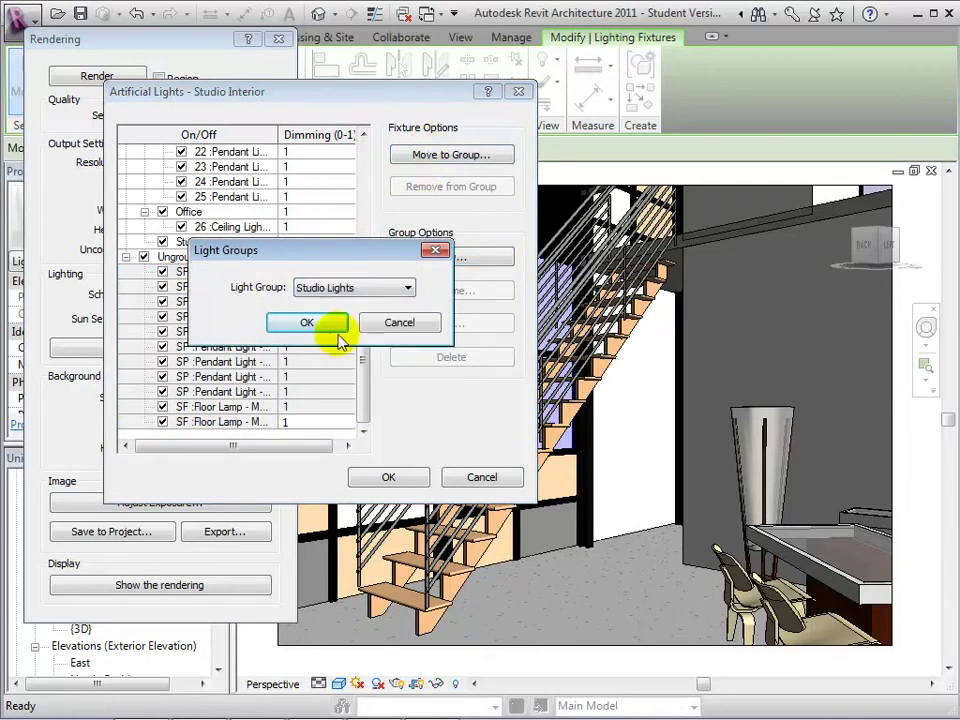
{"action": "left_click", "coordinate": [342, 325]}
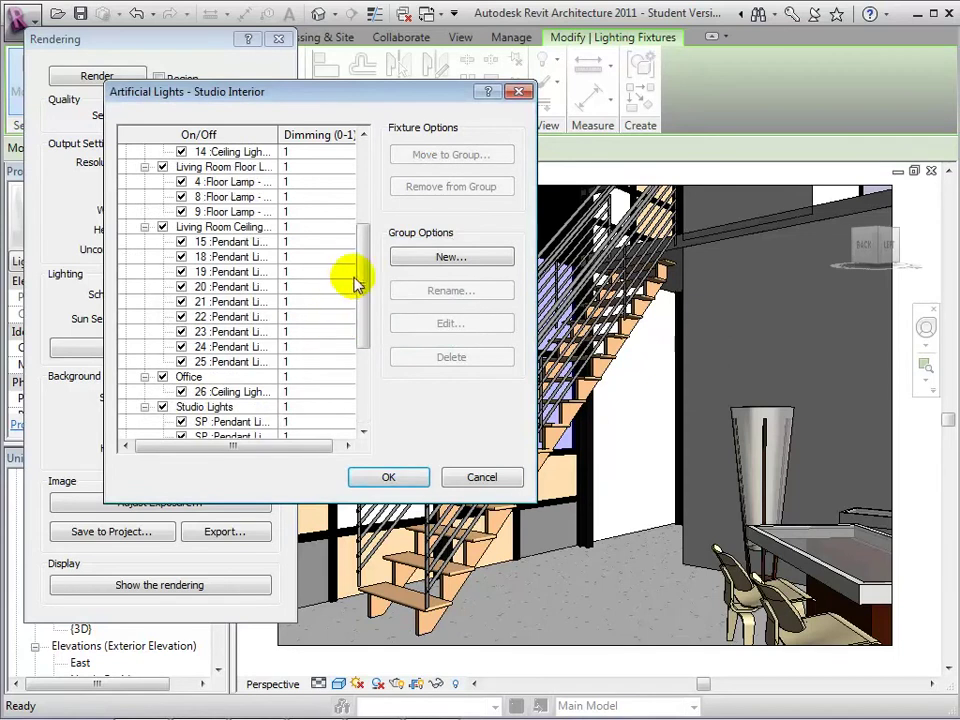
{"action": "left_click_drag", "start_coordinate": [365, 268], "coordinate": [366, 334]}
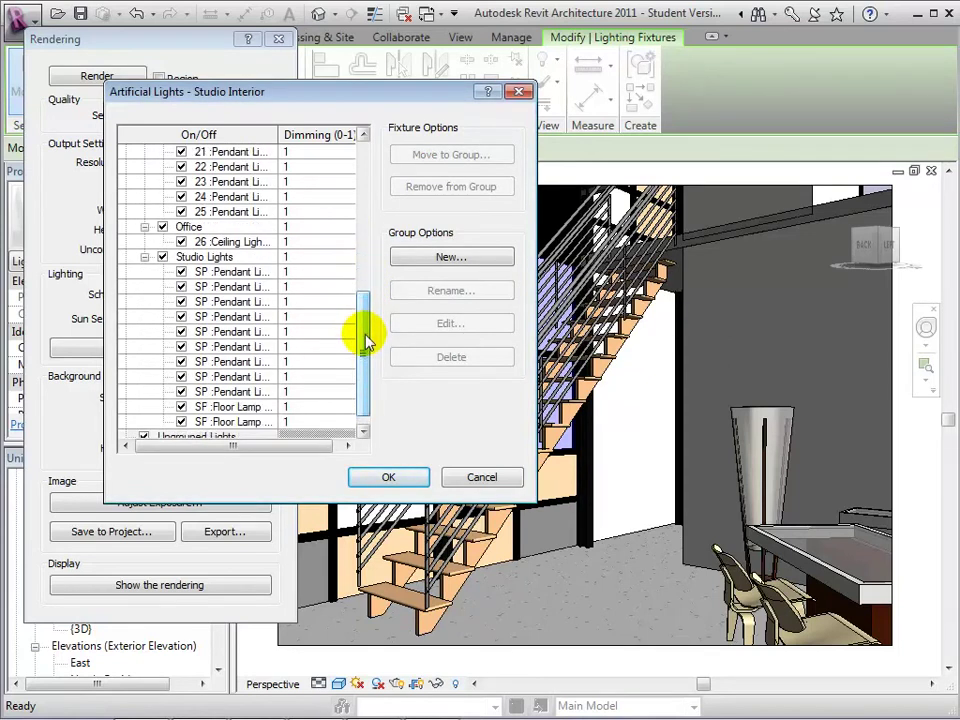
Dim the Studio Lights group to 0.5 and accept the artificial light changes
{"action": "left_click", "coordinate": [163, 257]}
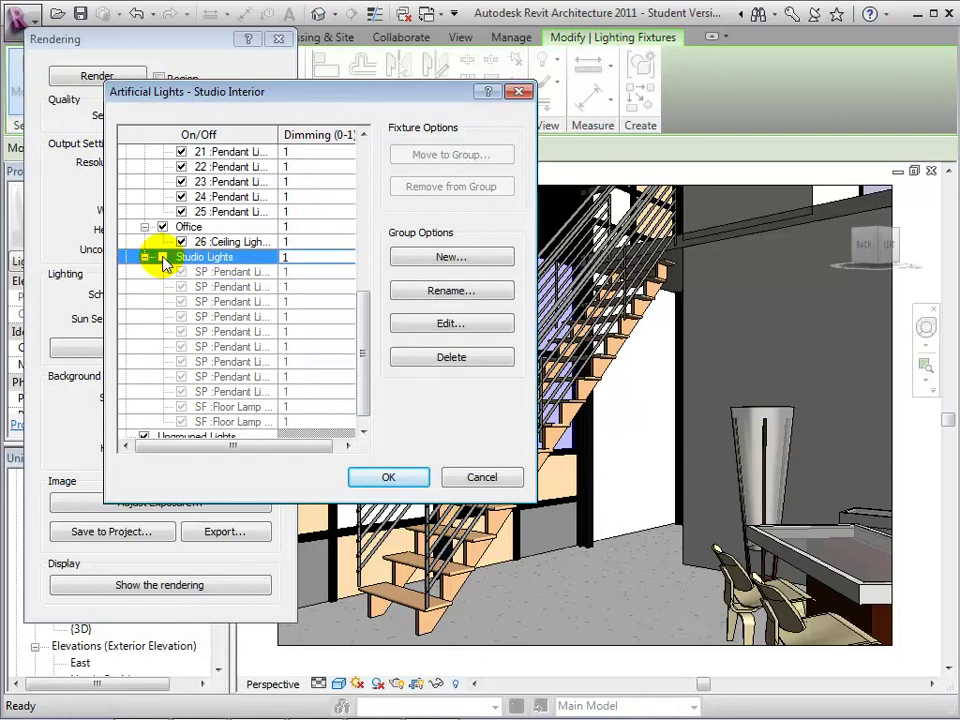
{"action": "left_click", "coordinate": [163, 257]}
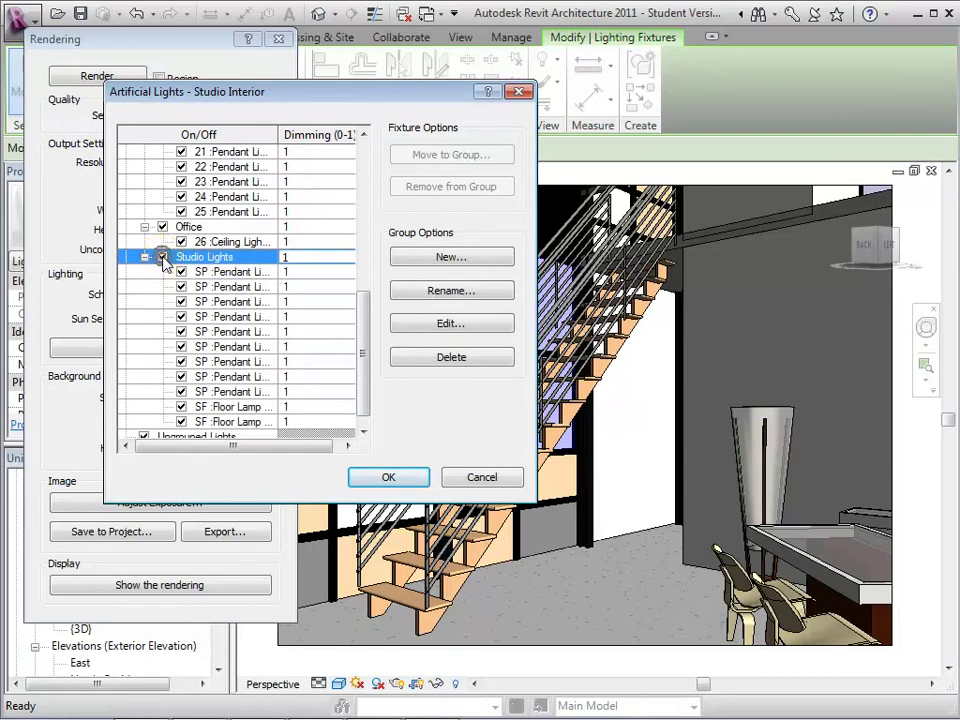
{"action": "left_click", "coordinate": [315, 257]}
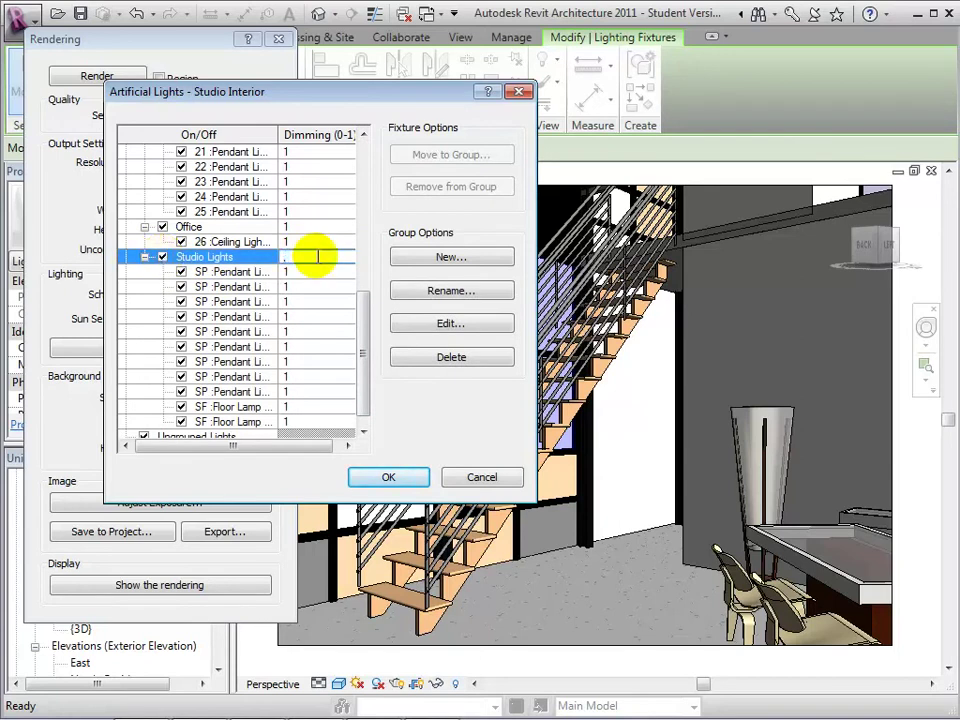
{"action": "type", "text": ".5"}
{"action": "key", "text": "Return"}
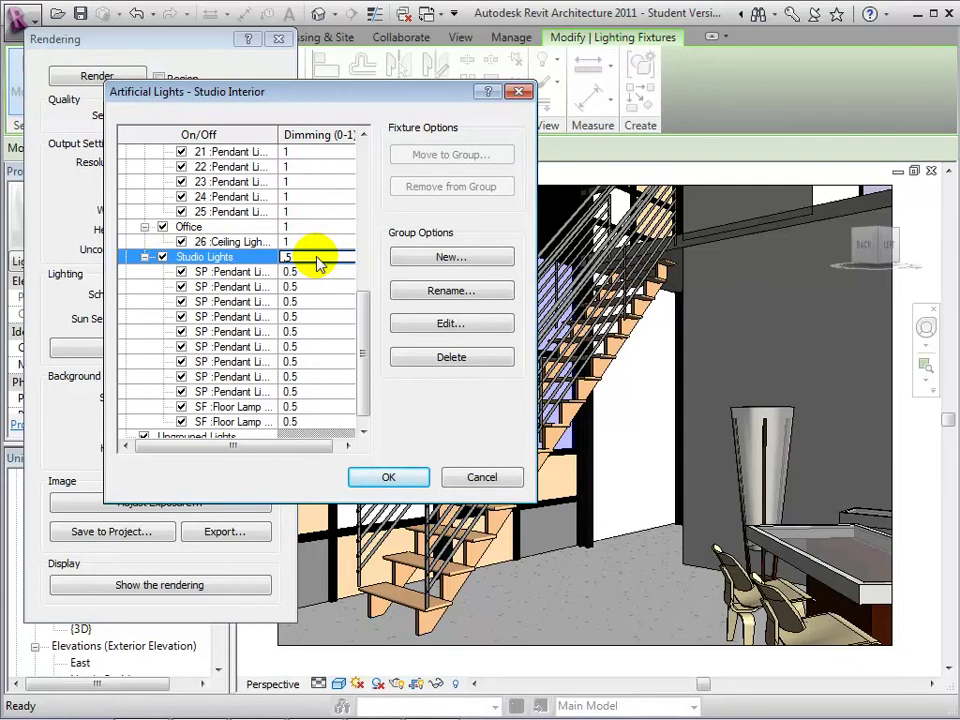
{"action": "left_click", "coordinate": [388, 478]}
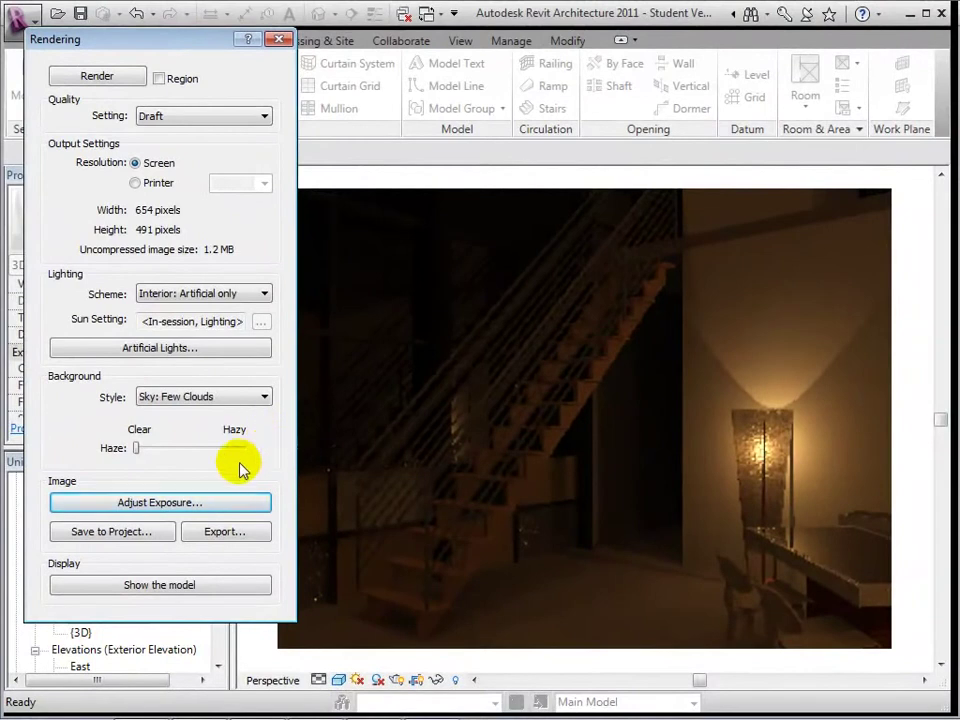
Bring up Exposure Control for the rendered Studio Interior view
{"action": "left_click", "coordinate": [186, 504]}
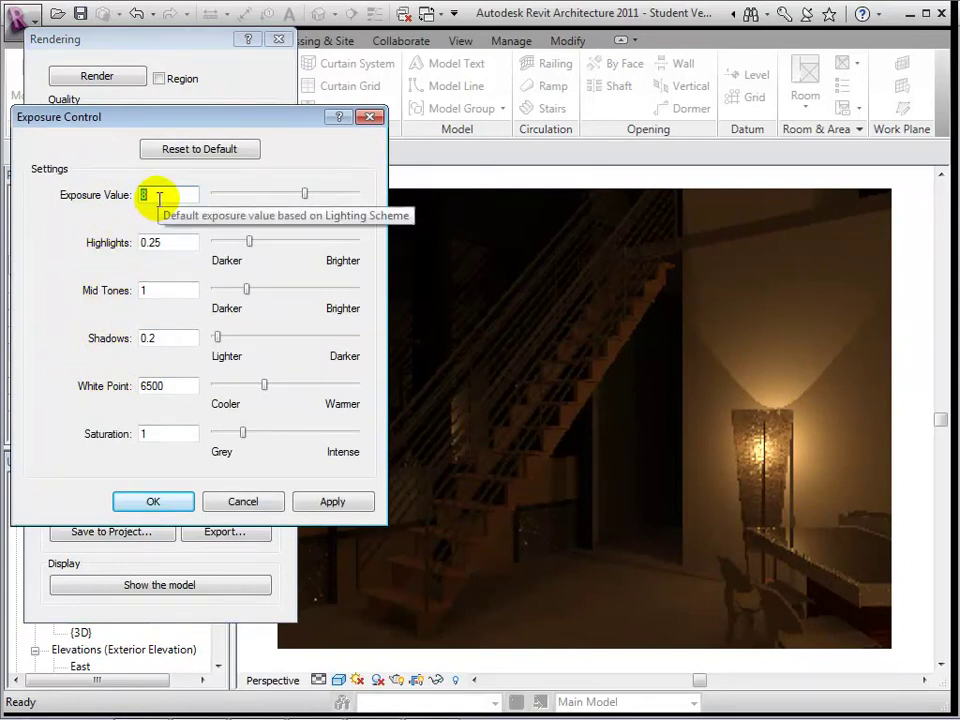
Apply exposure value 7, highlights 0.5 and shadows 0.1 to the dim studio render
{"action": "type", "text": "7"}
{"action": "left_click", "coordinate": [170, 241]}
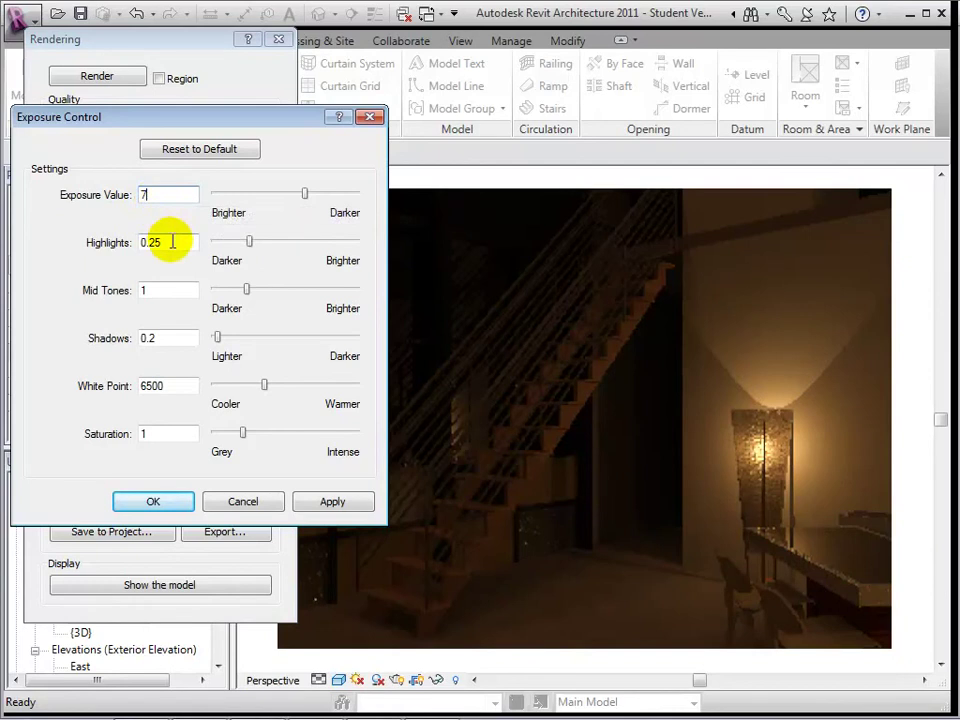
{"action": "left_click", "coordinate": [172, 242]}
{"action": "type", "text": "0.5"}
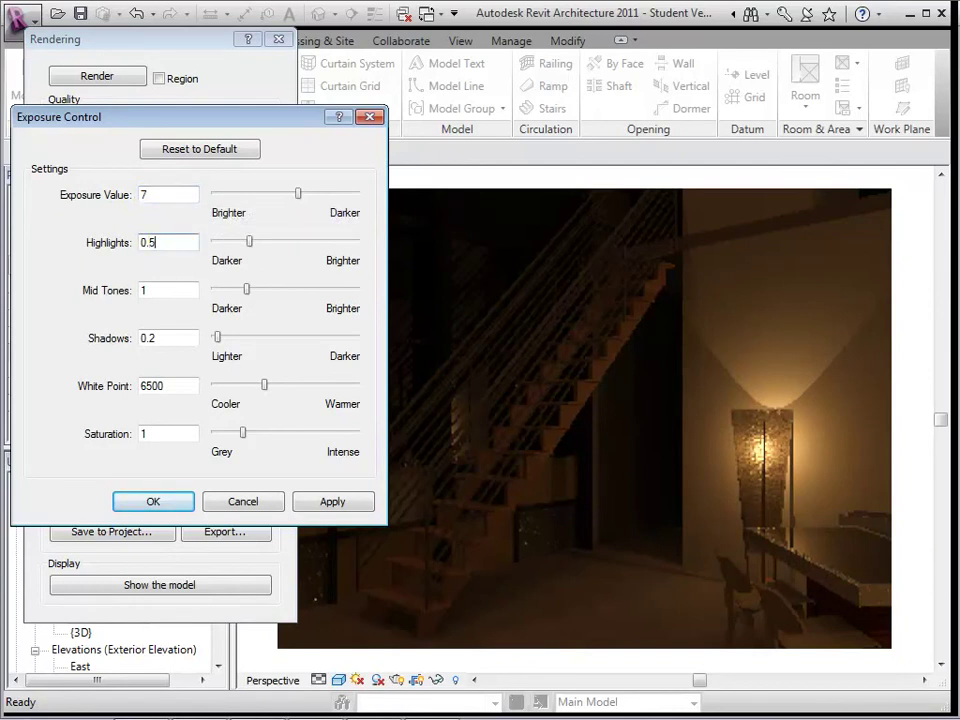
{"action": "left_click", "coordinate": [178, 338]}
{"action": "type", "text": "0."}
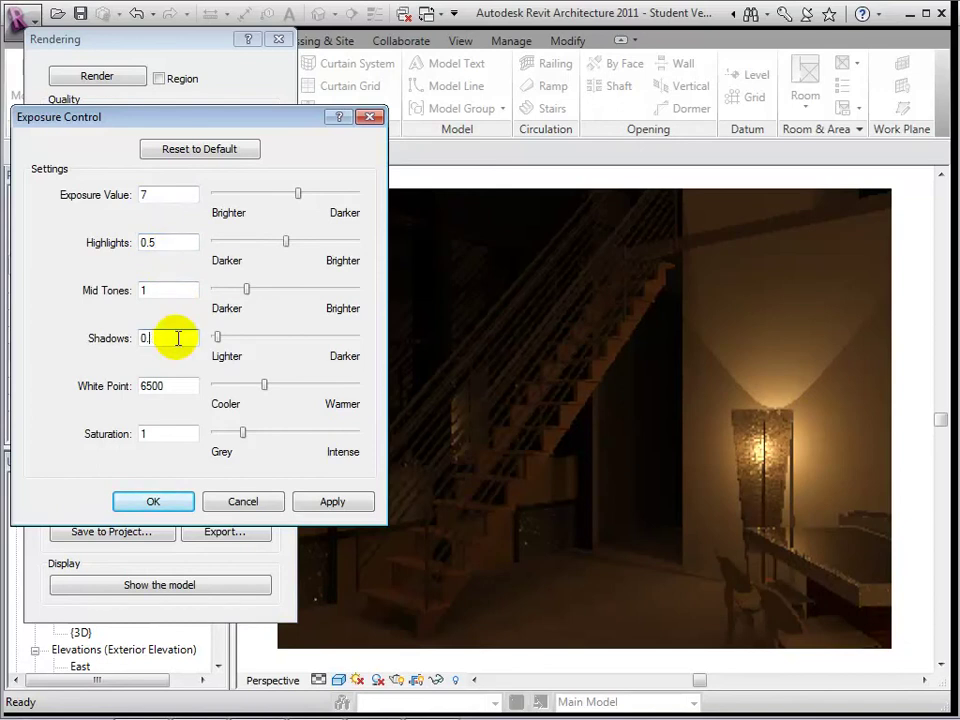
{"action": "type", "text": "1"}
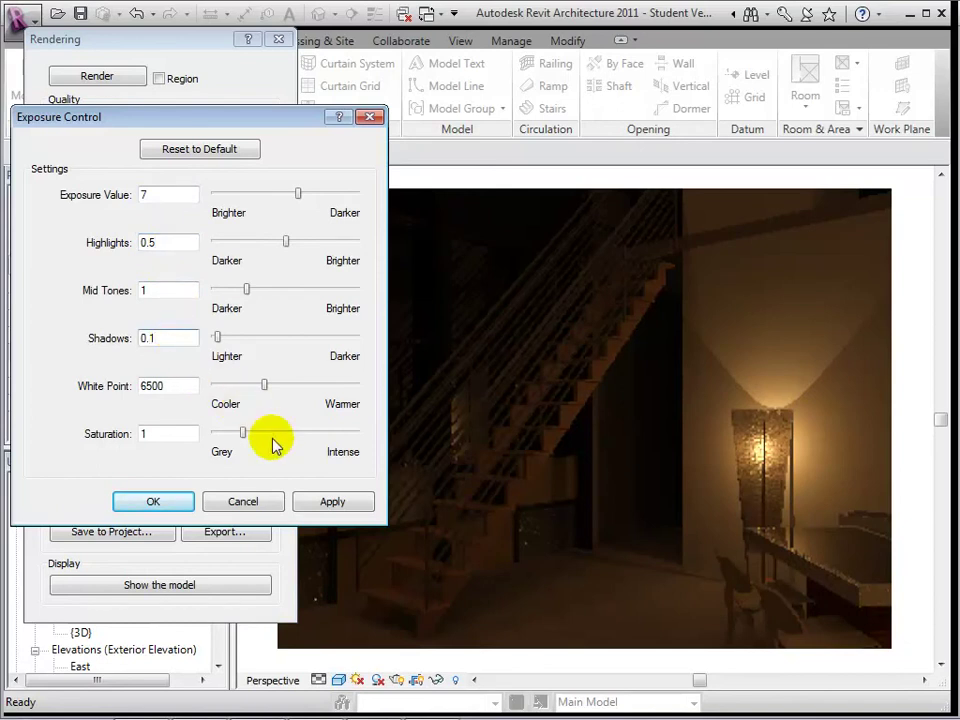
{"action": "left_click", "coordinate": [321, 502]}
{"action": "left_click", "coordinate": [321, 502]}
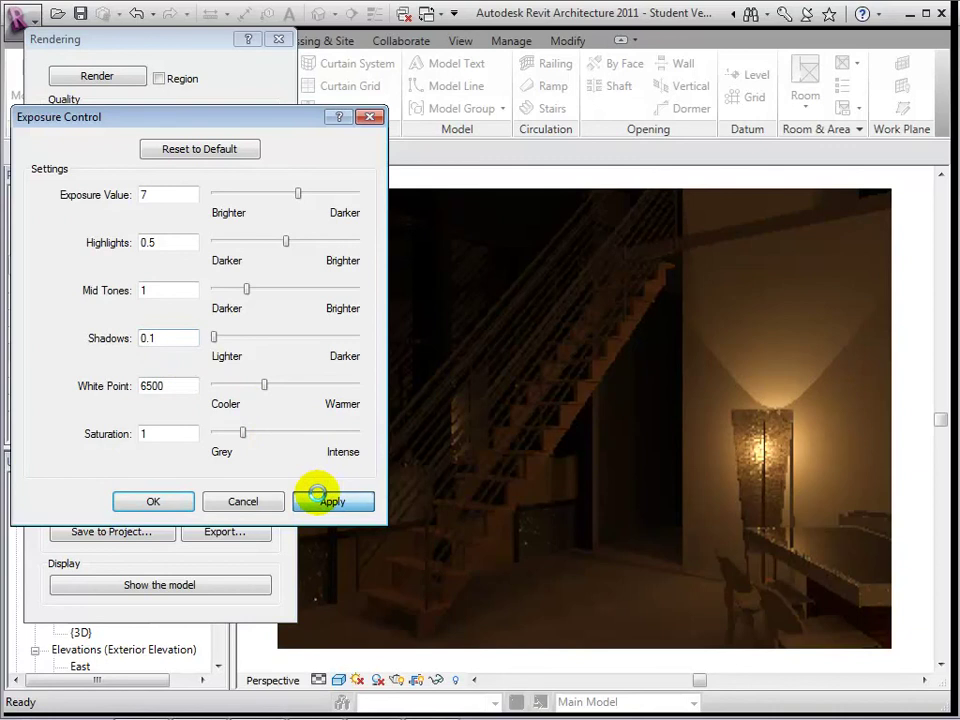